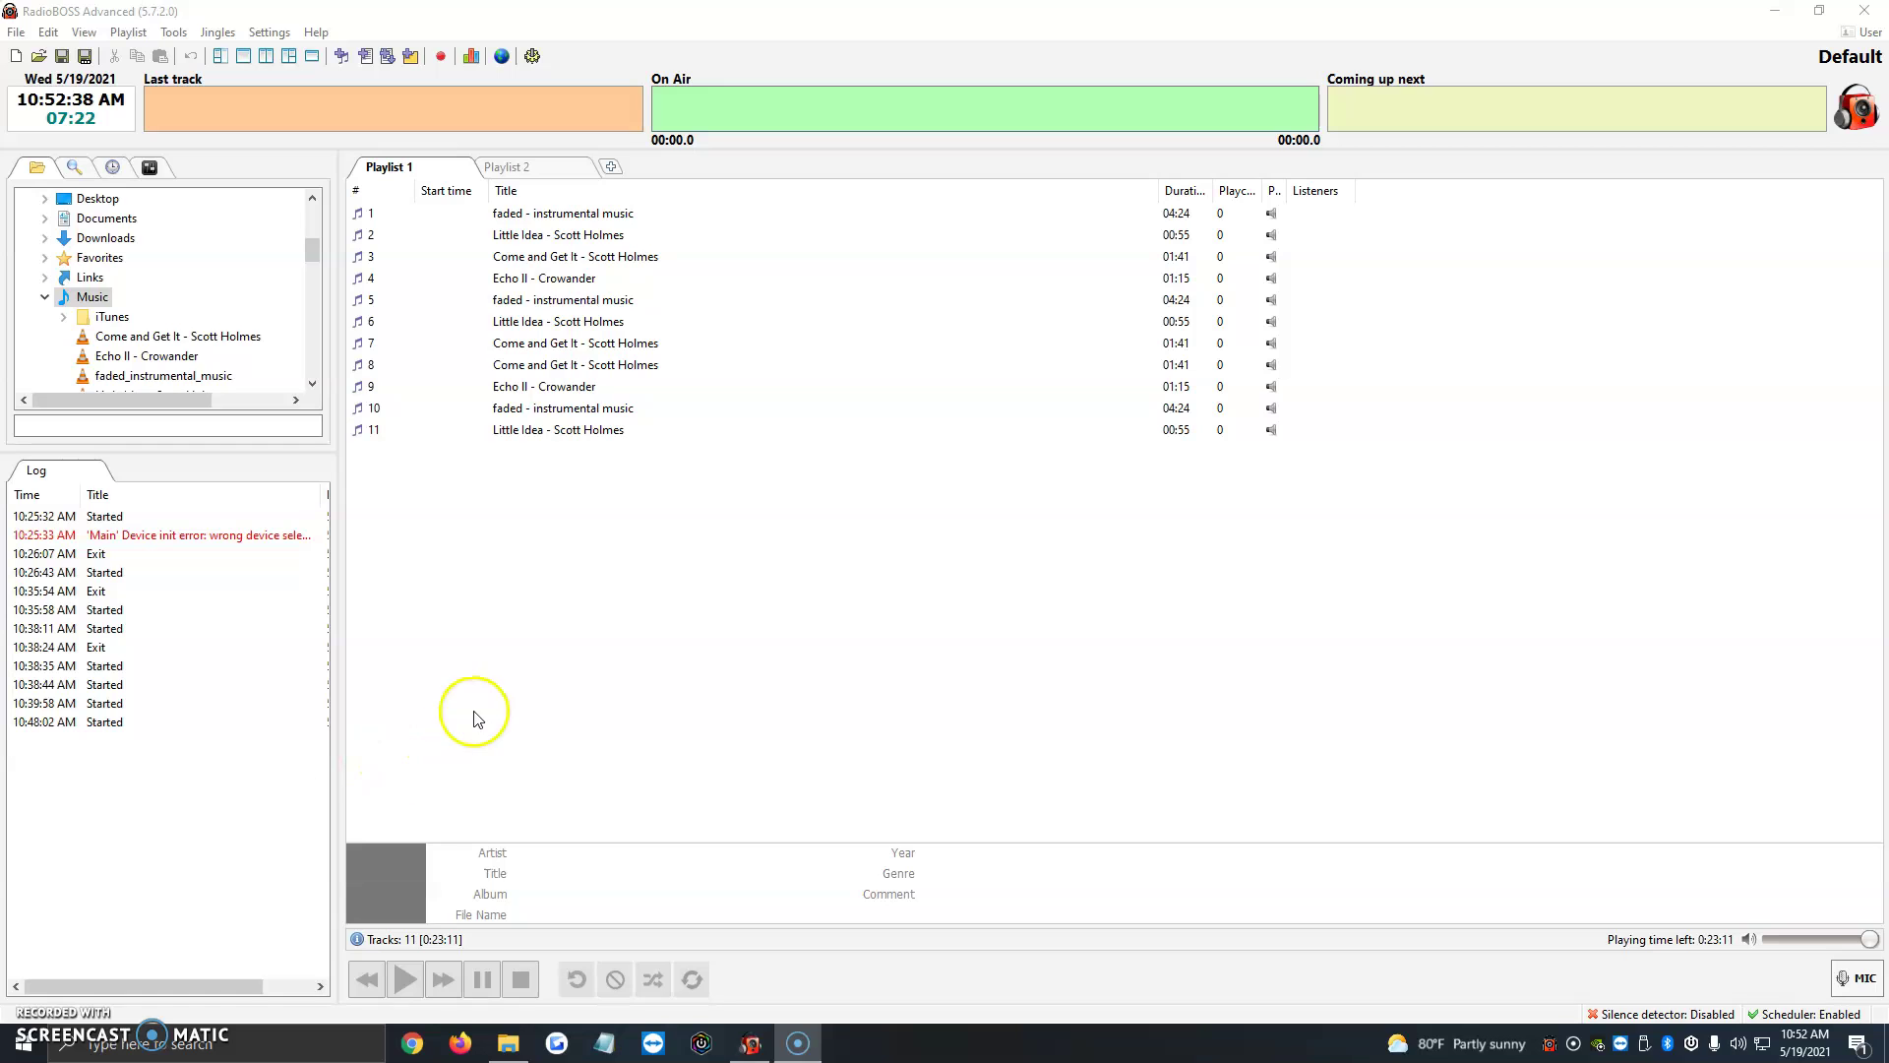
- From the Broadcast settings, add a new encoder and move its window aside
{"action": "left_click", "coordinate": [531, 57]}
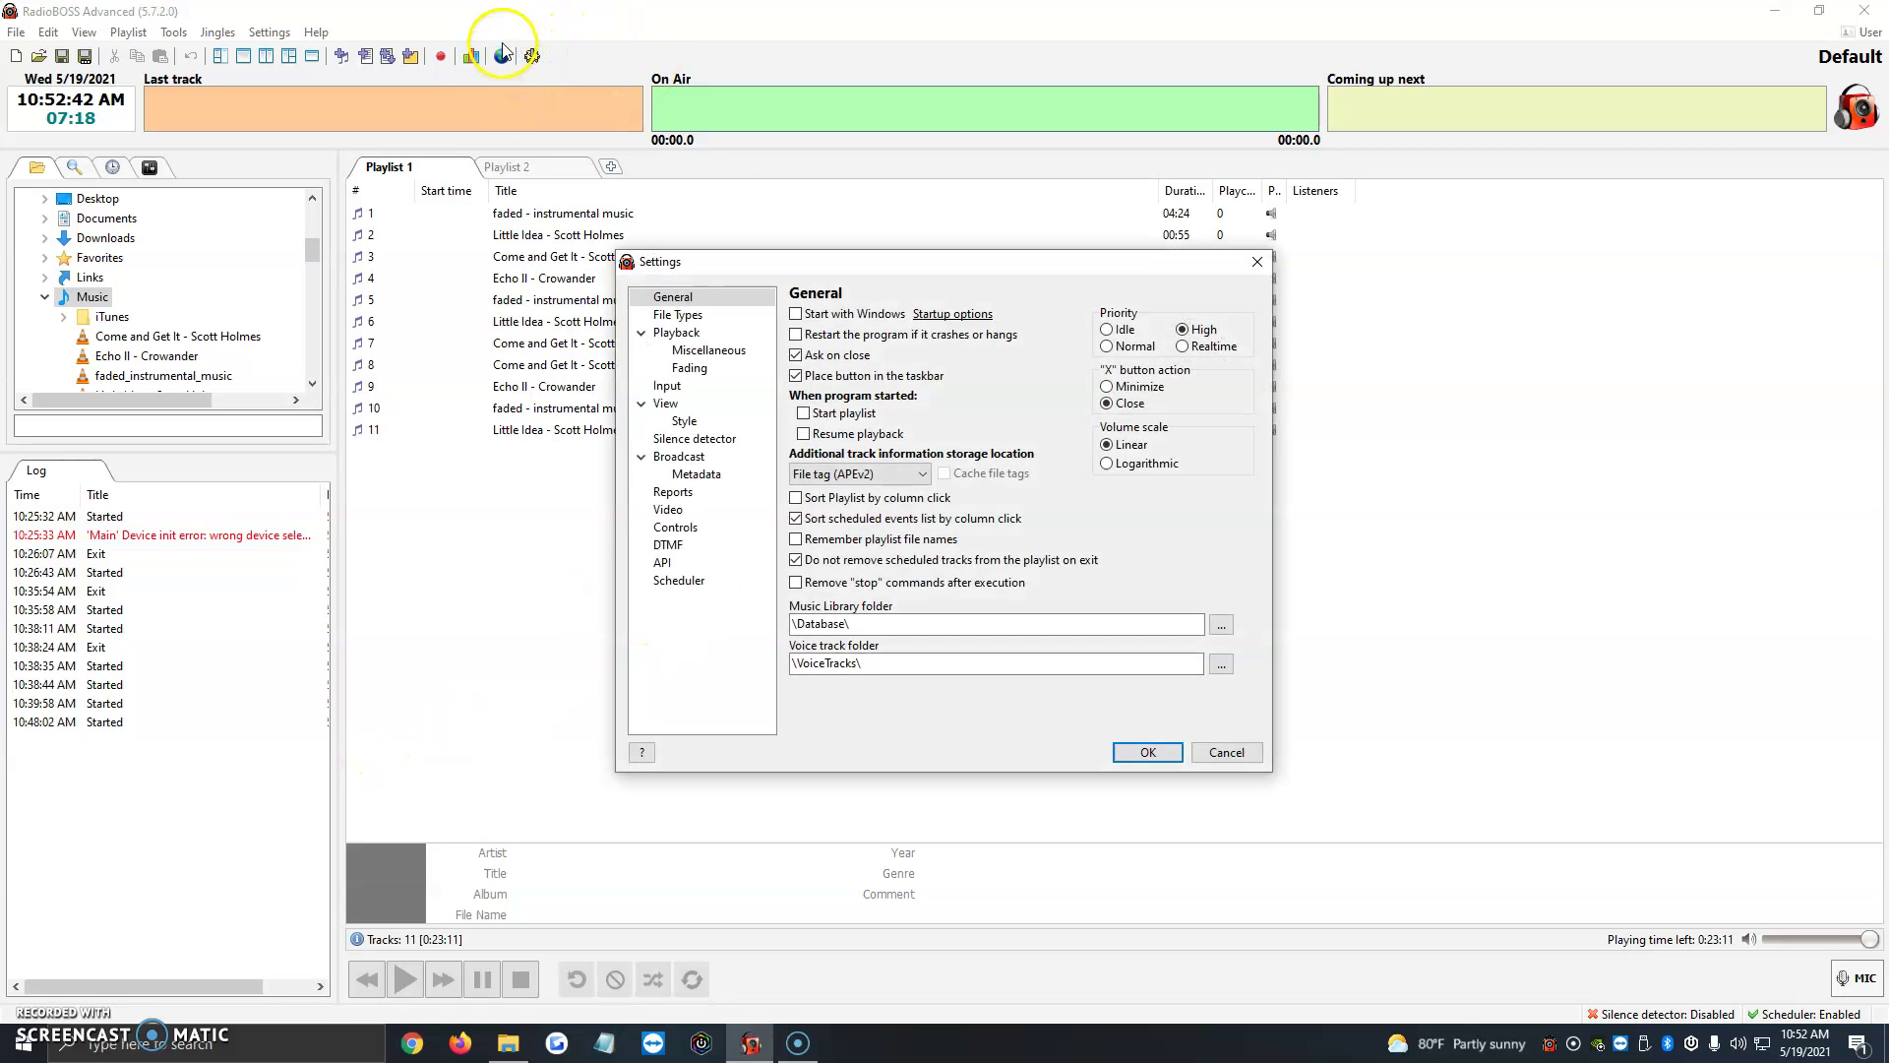
{"action": "left_click", "coordinate": [679, 457]}
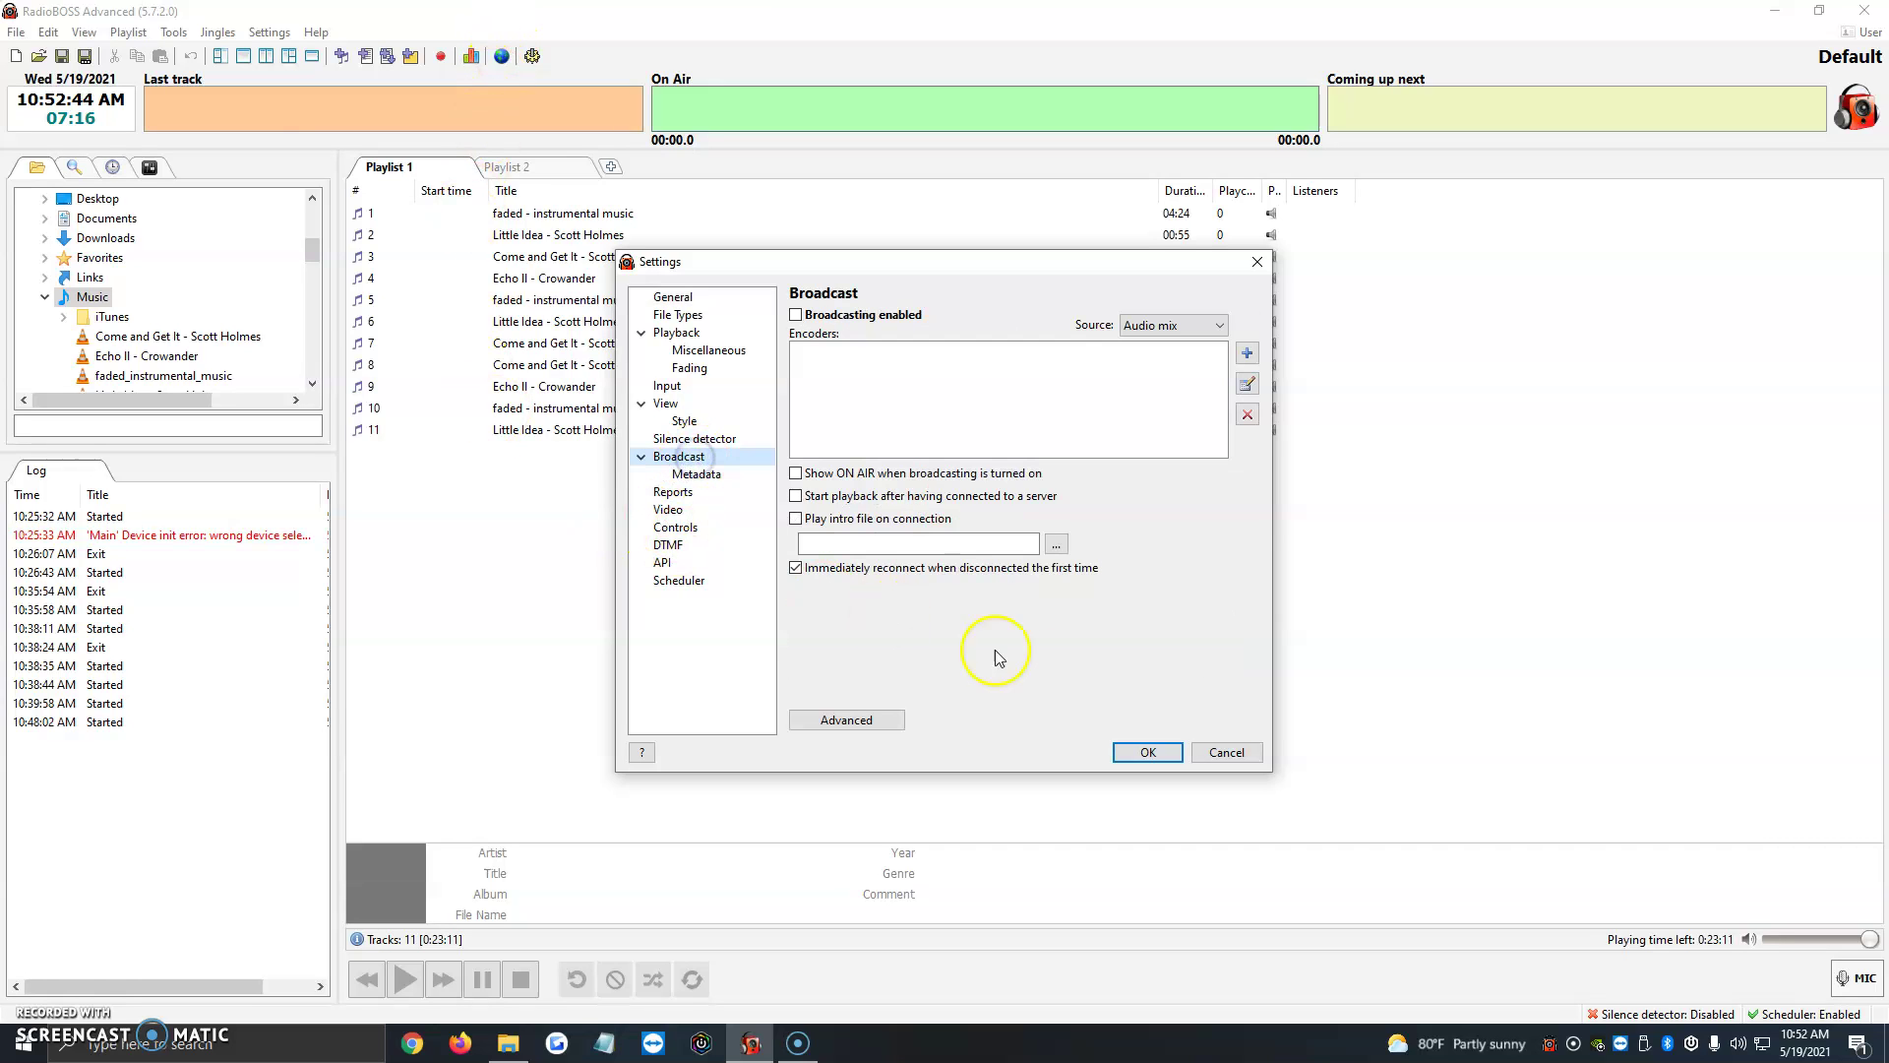
{"action": "left_click", "coordinate": [1247, 353]}
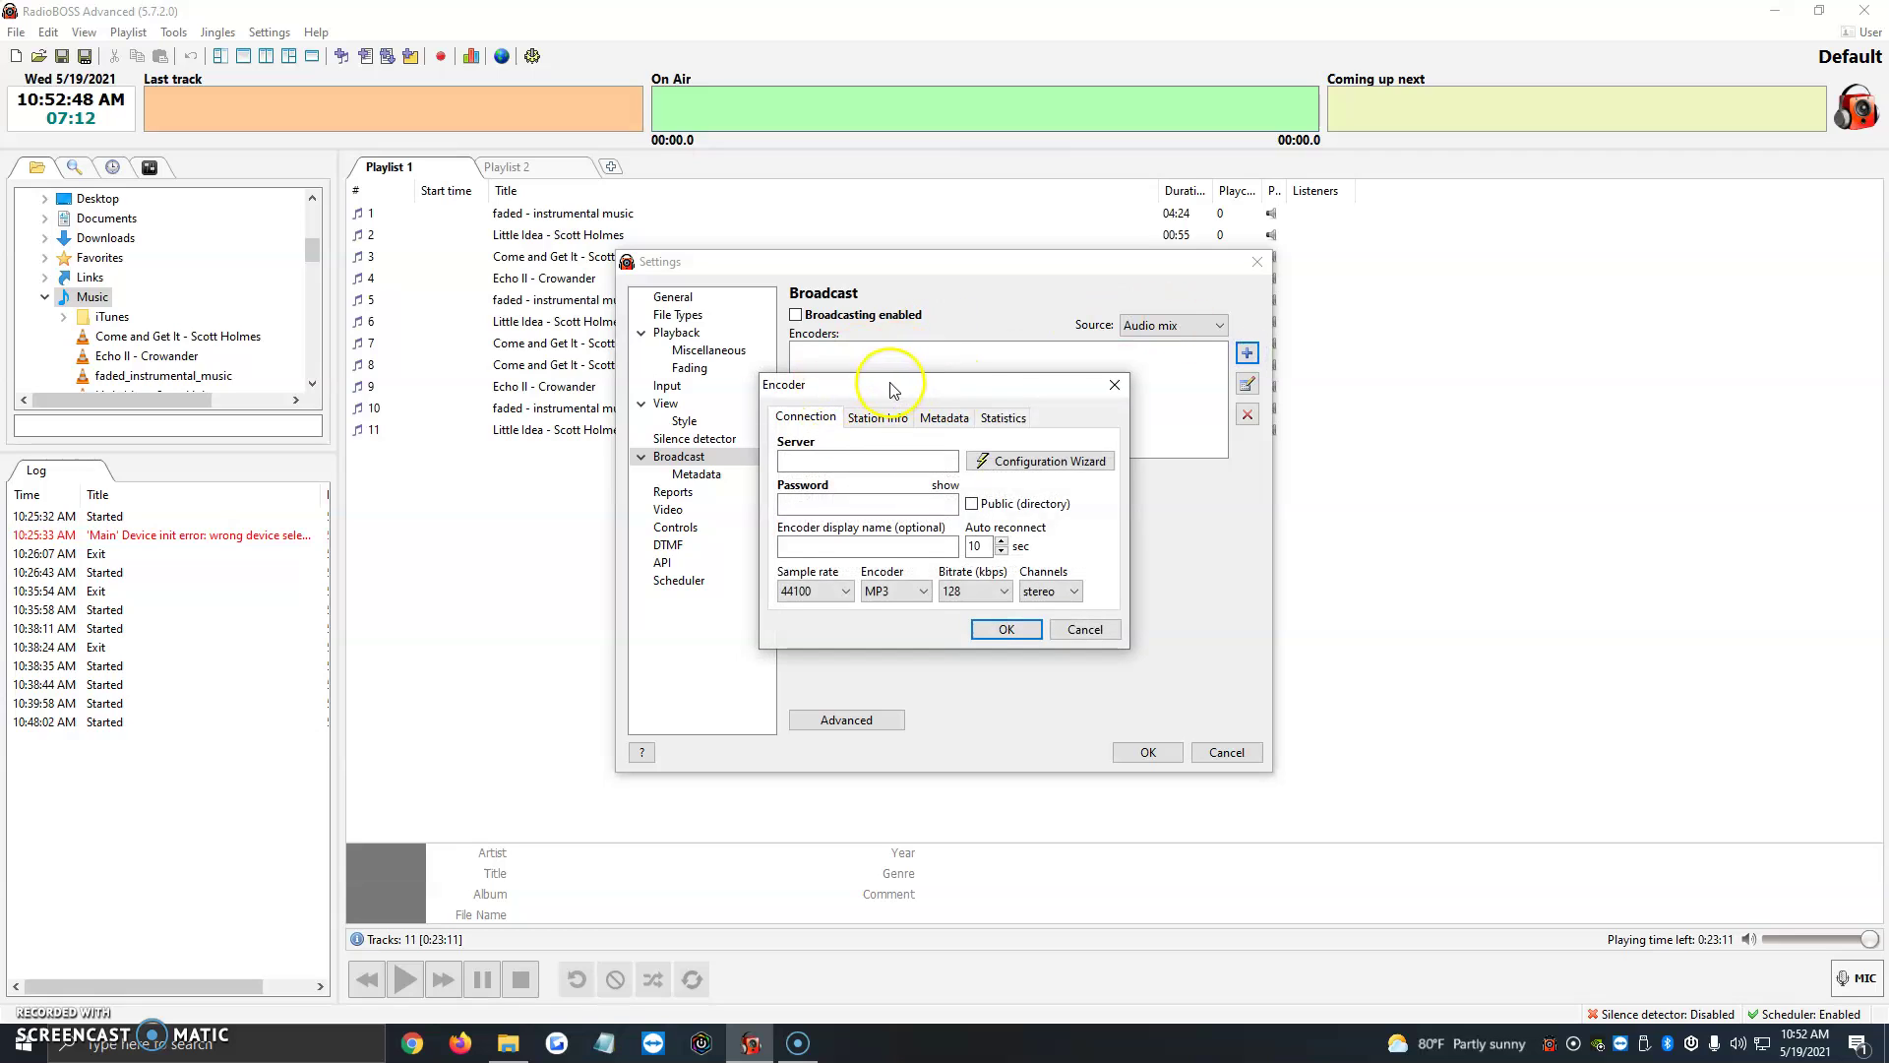
{"action": "left_click_drag", "start_coordinate": [888, 398], "coordinate": [916, 436]}
{"action": "left_click", "coordinate": [855, 509]}
{"action": "left_click", "coordinate": [853, 551]}
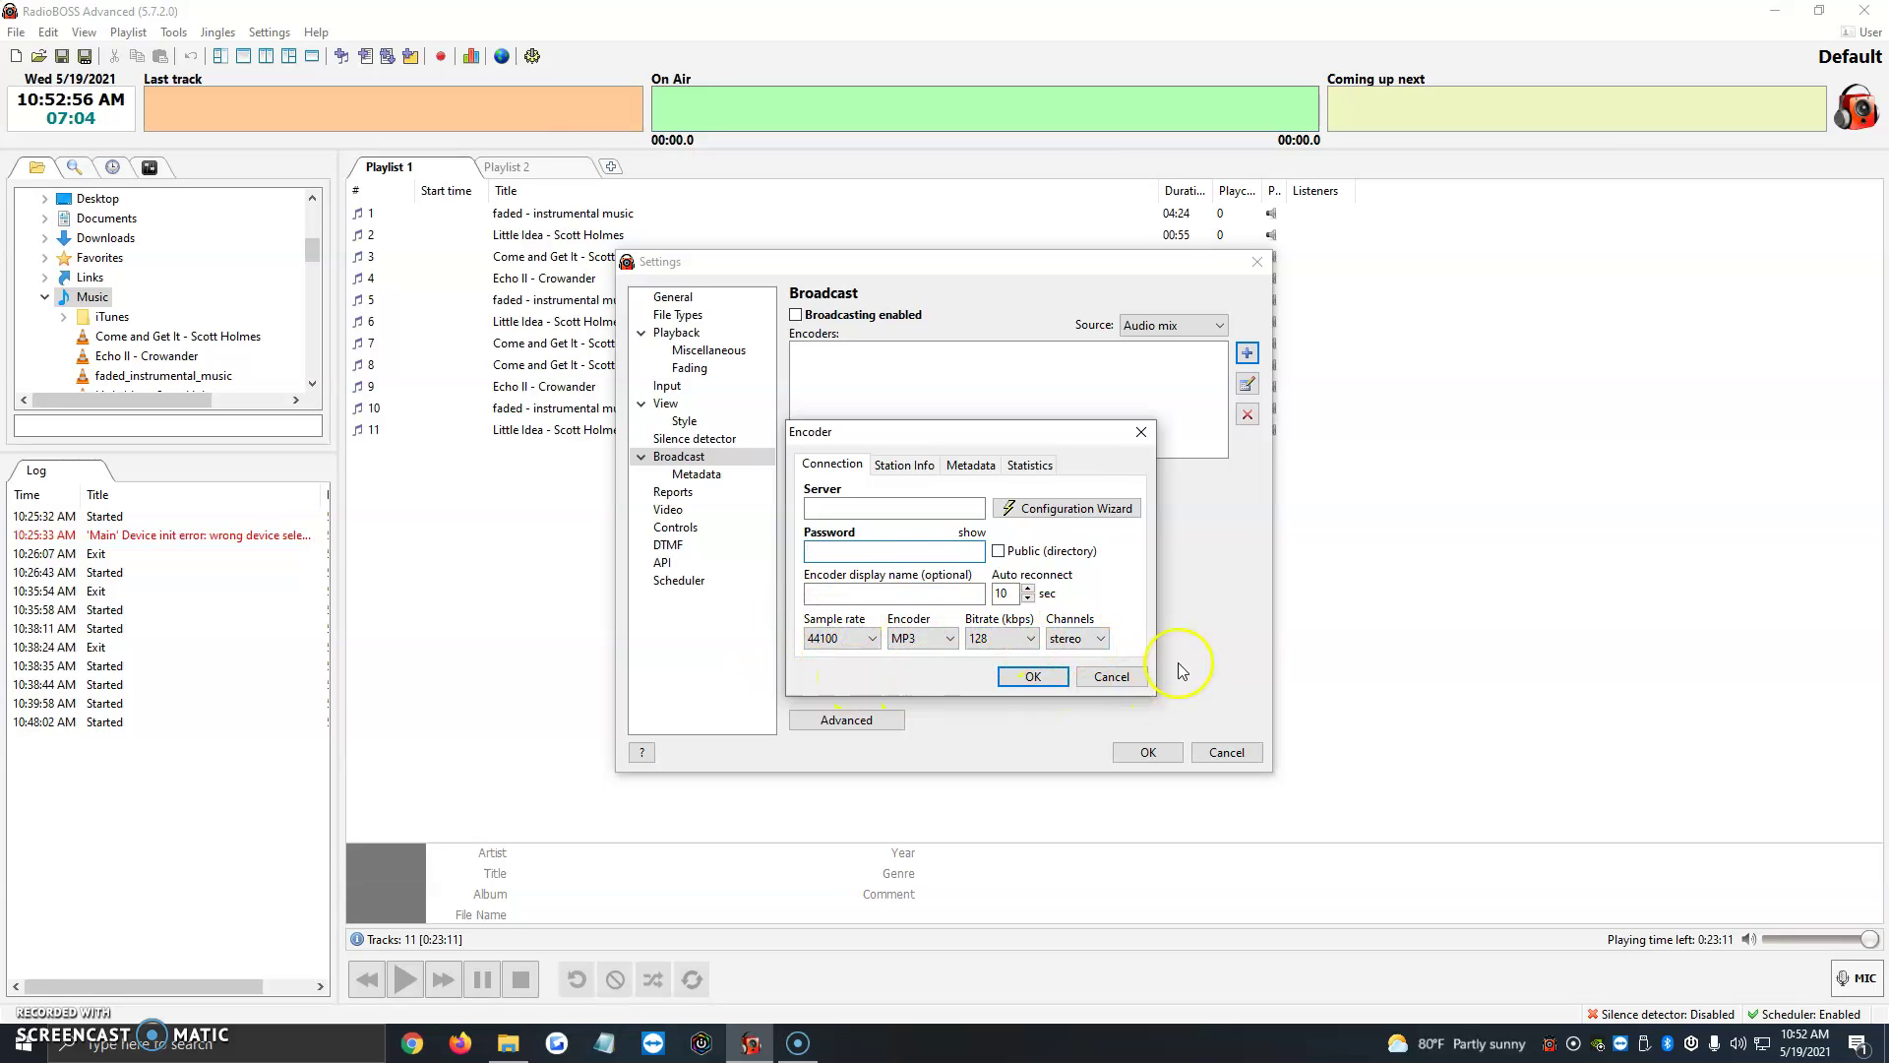
- Try a 320 kbps bitrate, then return the encoder bitrate to 128 kbps
{"action": "left_click", "coordinate": [1003, 639]}
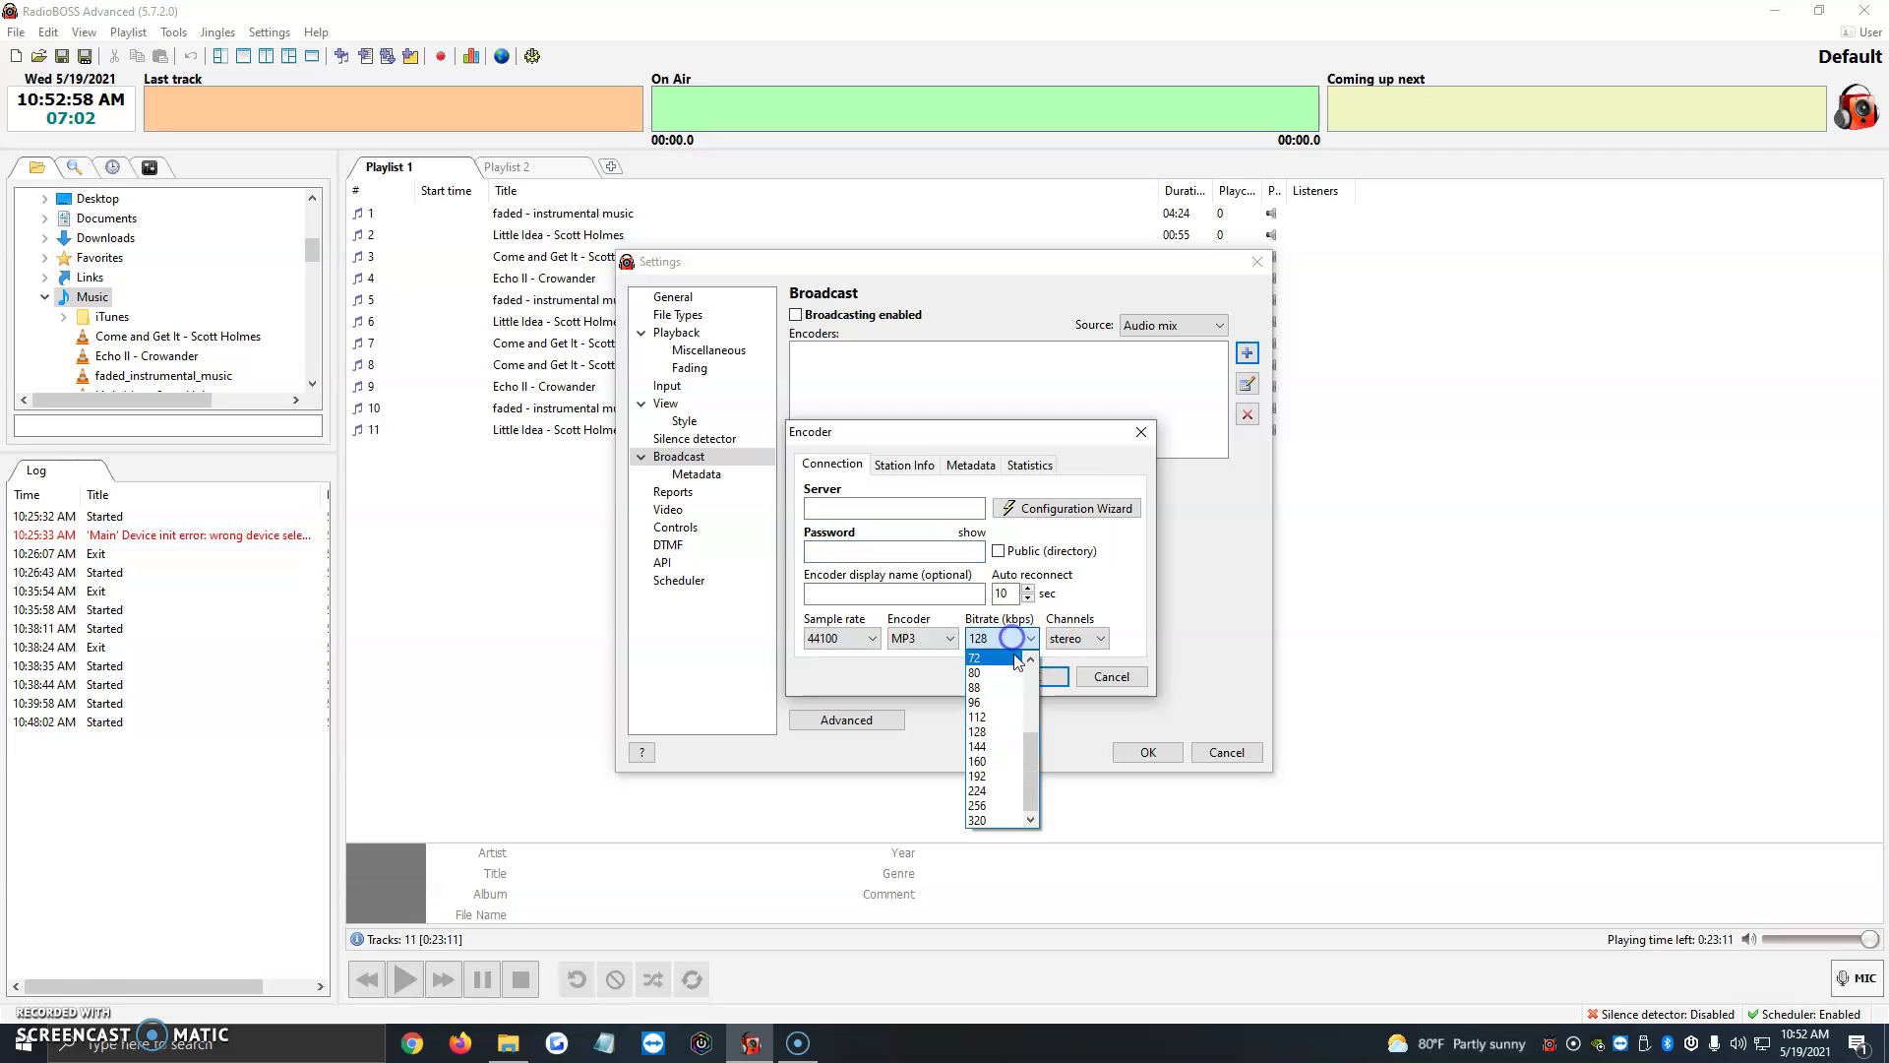
{"action": "left_click", "coordinate": [992, 821]}
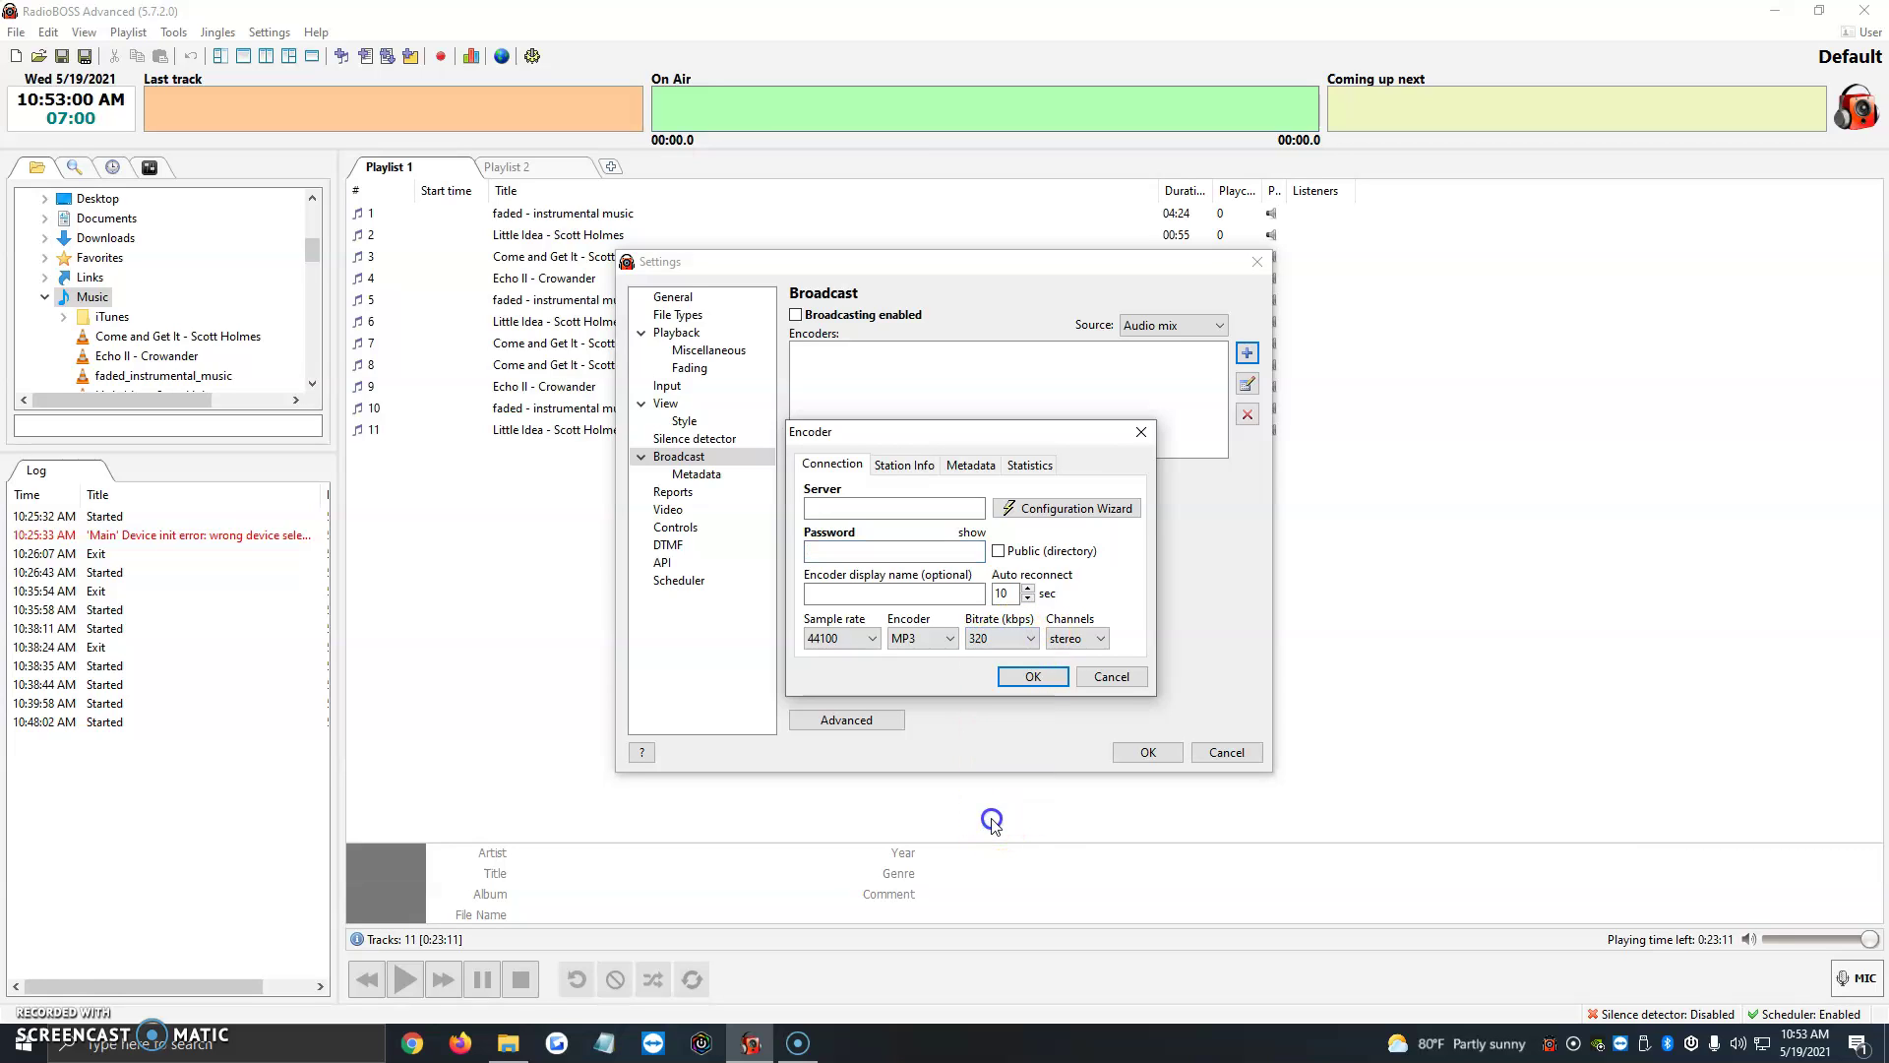
{"action": "left_click", "coordinate": [953, 640]}
{"action": "left_click", "coordinate": [1002, 638]}
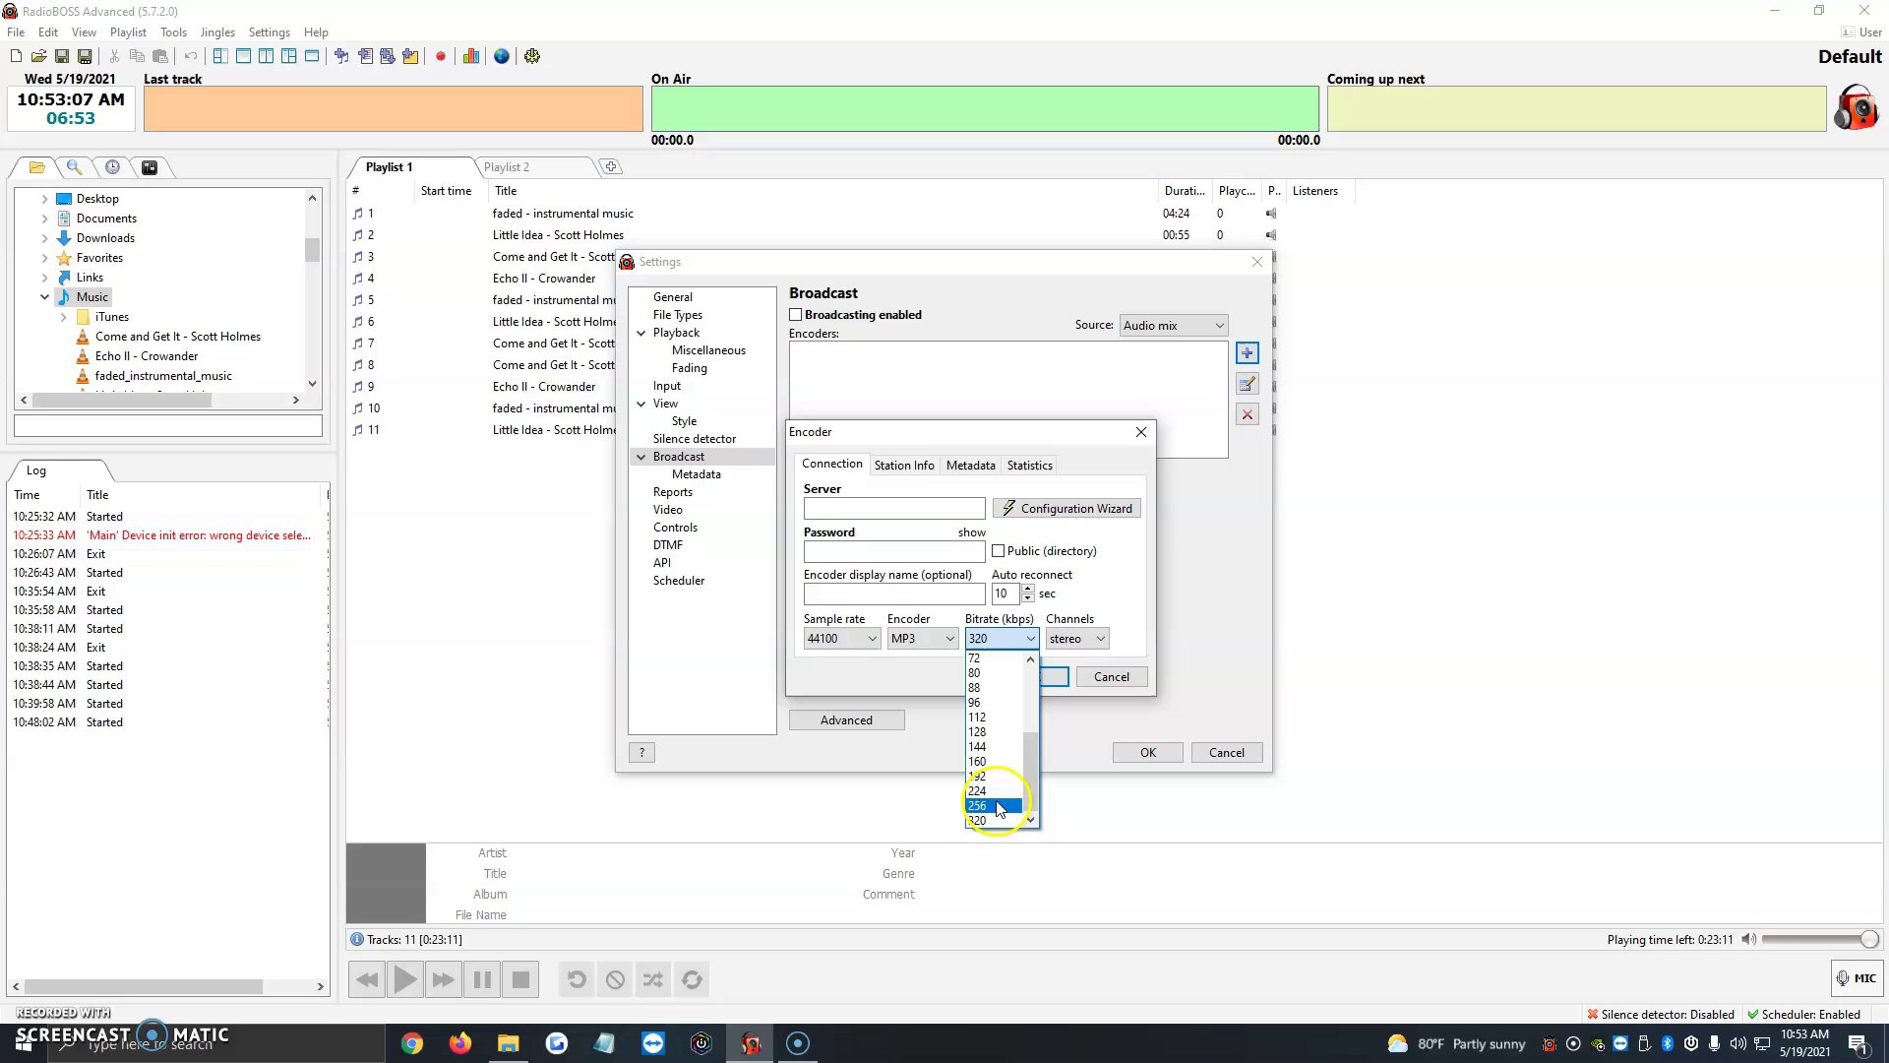
{"action": "left_click", "coordinate": [989, 731]}
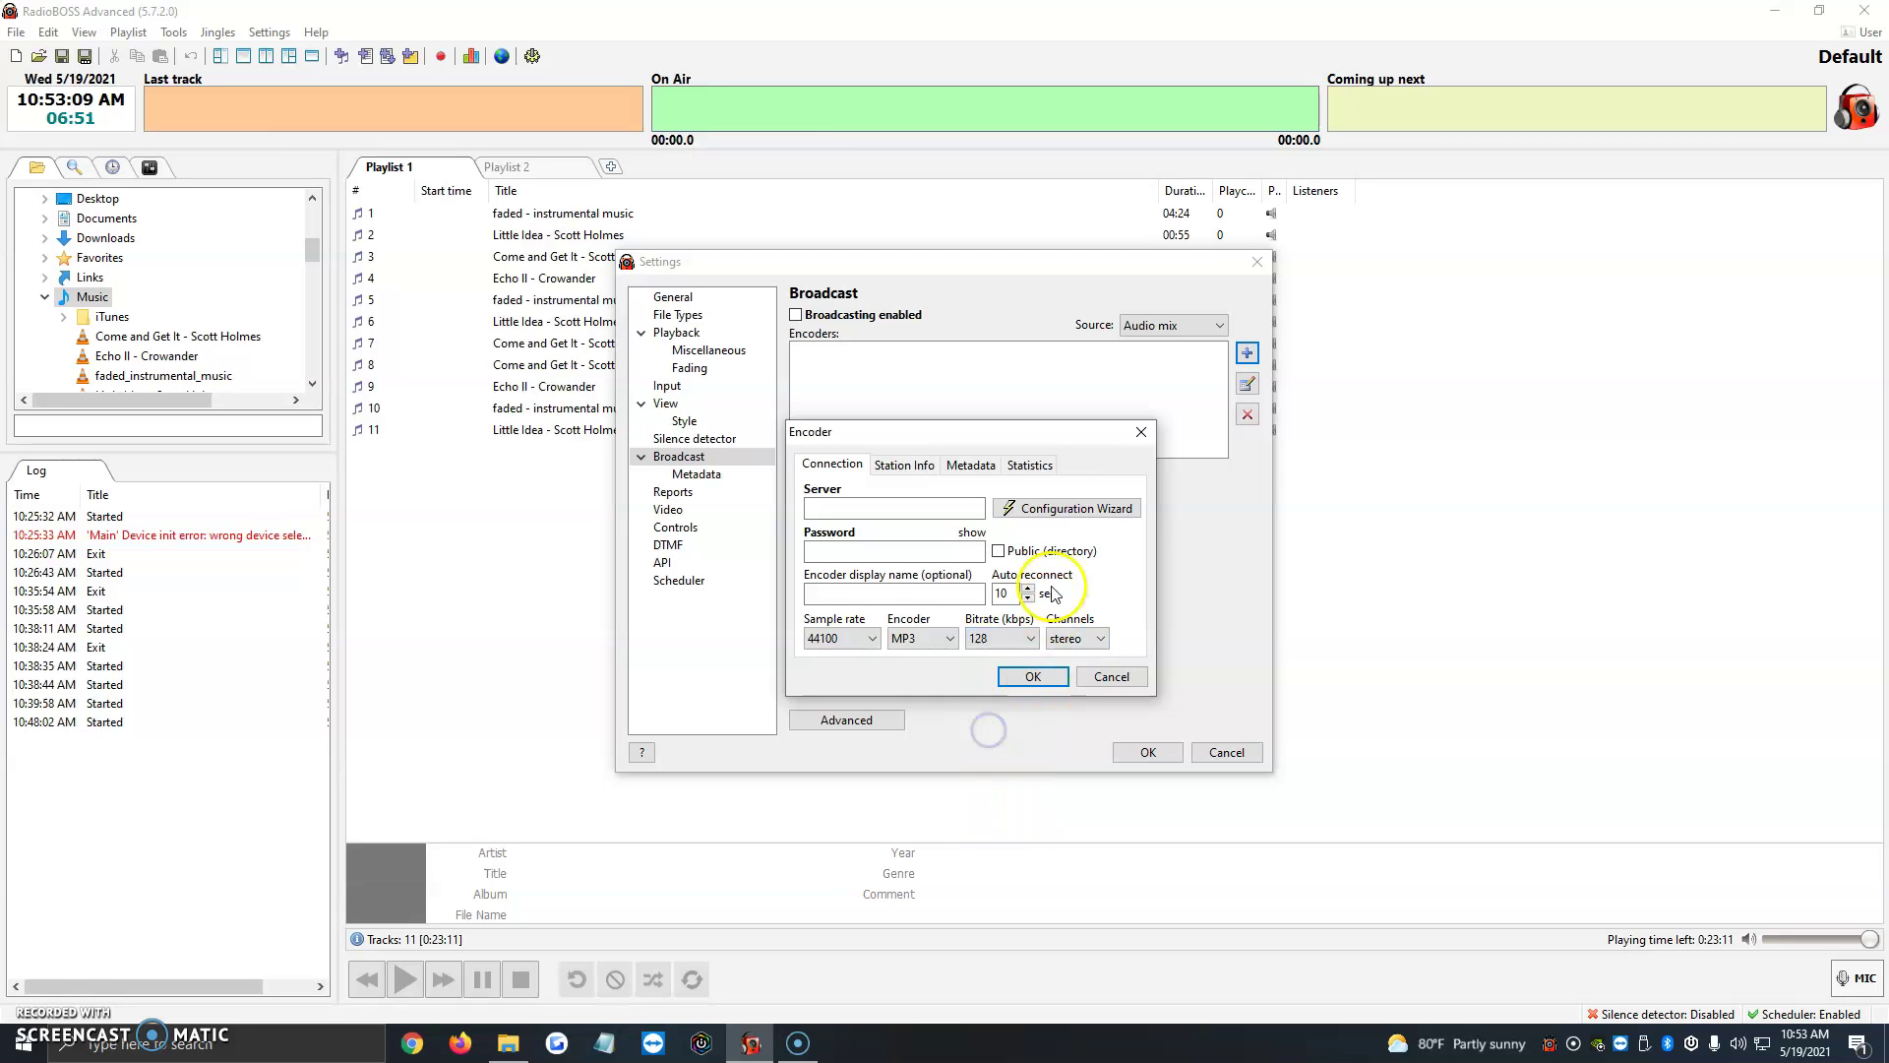
{"action": "left_click", "coordinate": [1048, 508]}
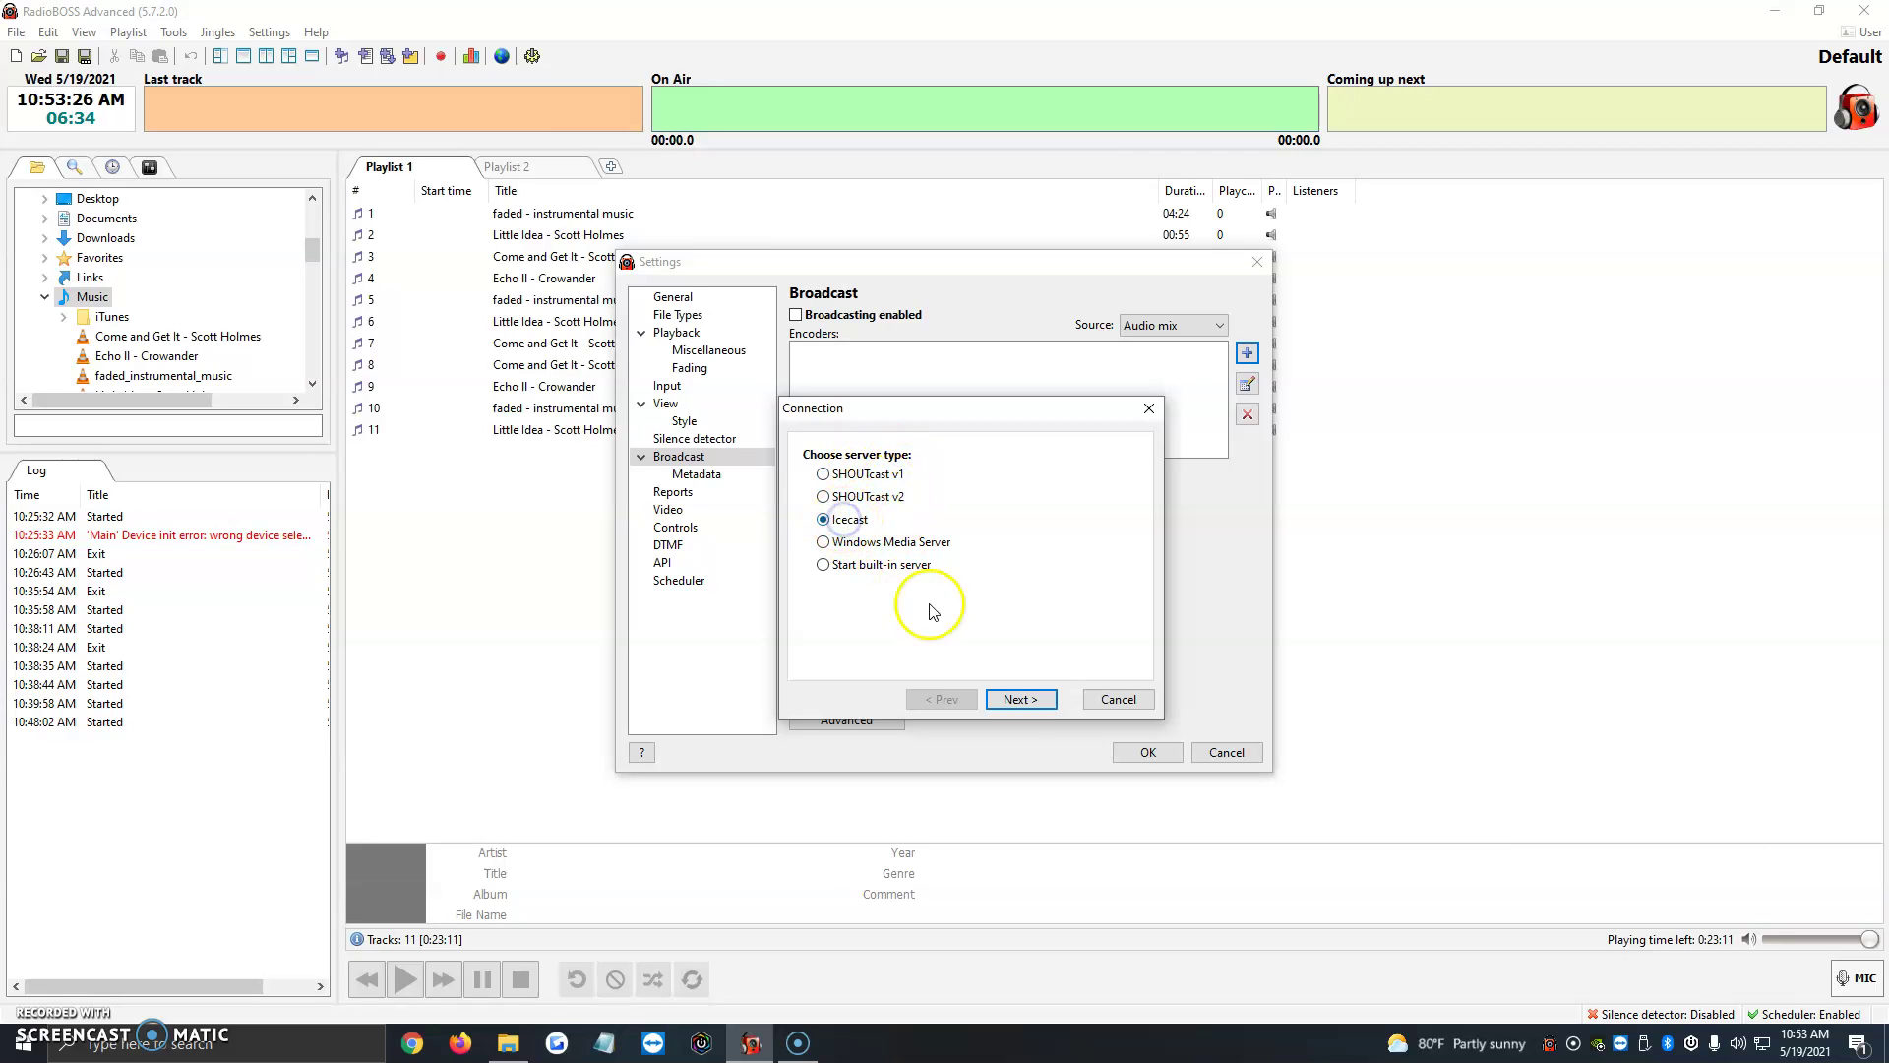
{"action": "left_click", "coordinate": [1020, 699]}
{"action": "left_click", "coordinate": [842, 473]}
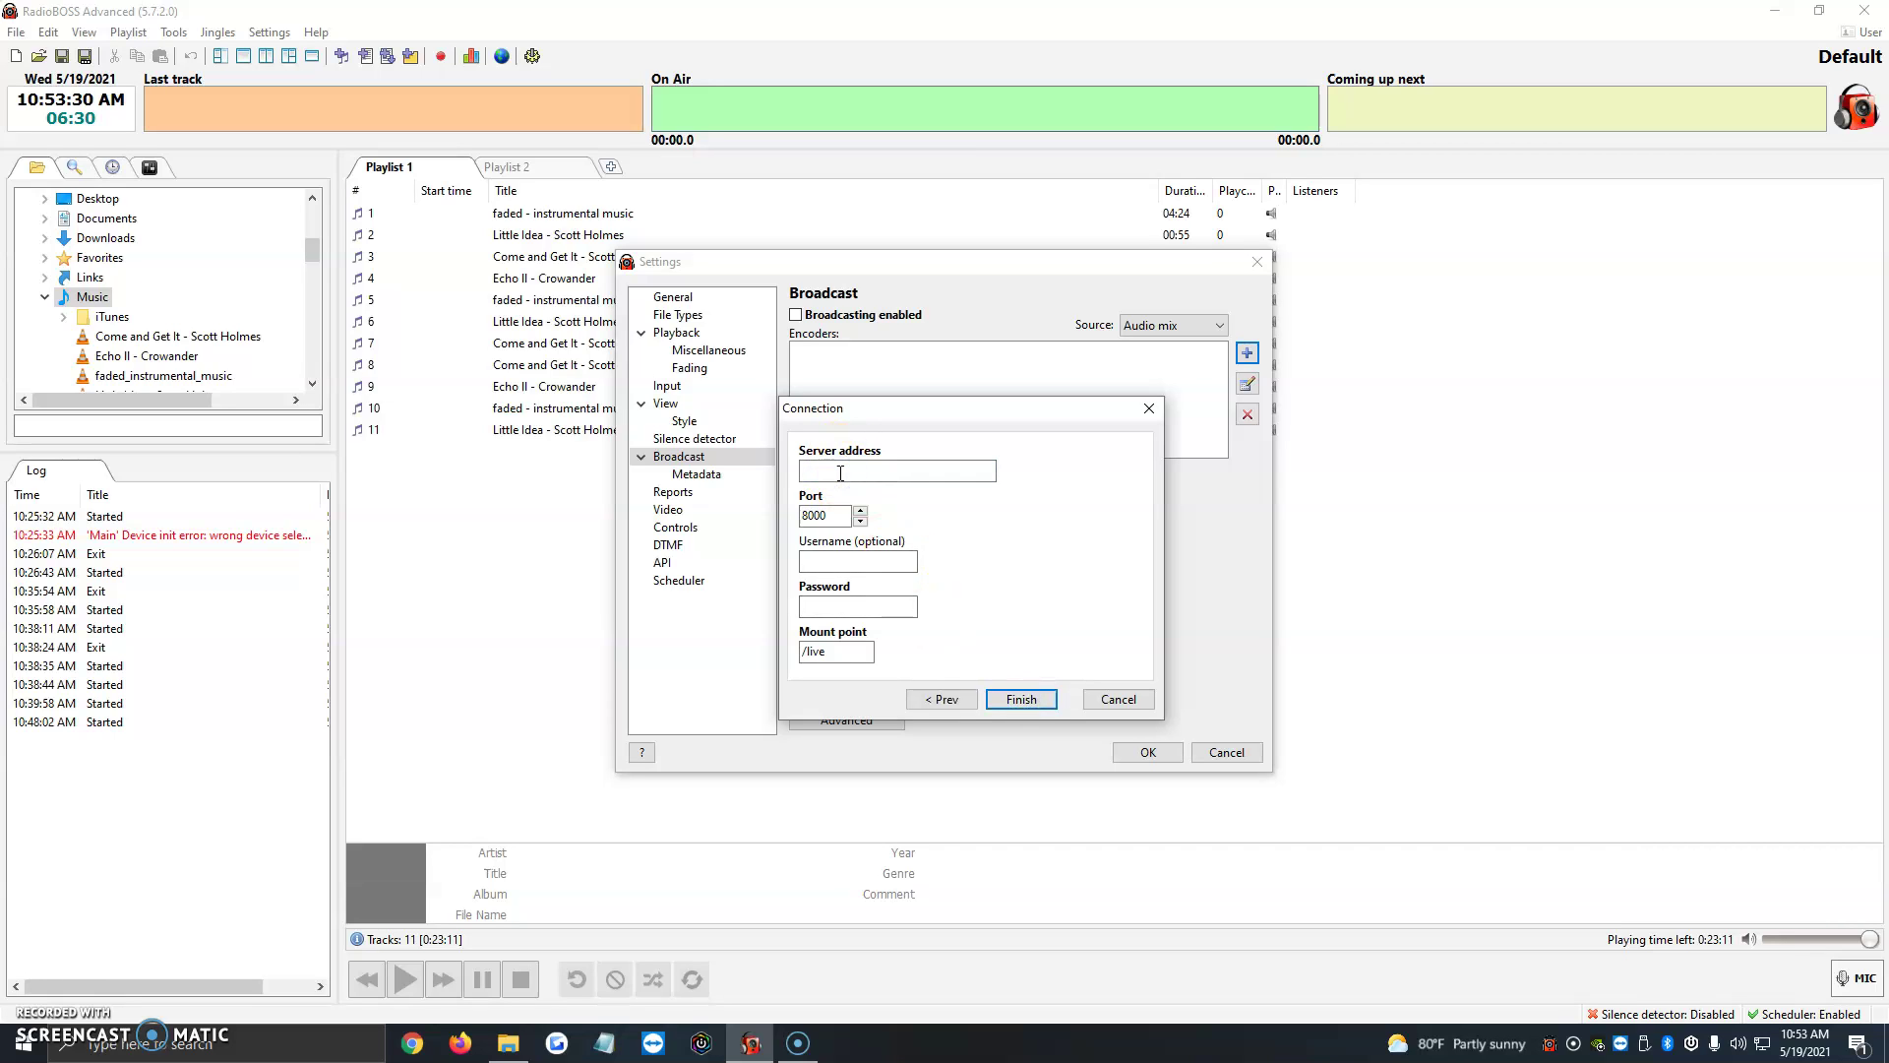
{"action": "left_click", "coordinate": [833, 517]}
{"action": "left_click", "coordinate": [838, 563]}
{"action": "left_click_drag", "start_coordinate": [828, 651], "coordinate": [801, 653]}
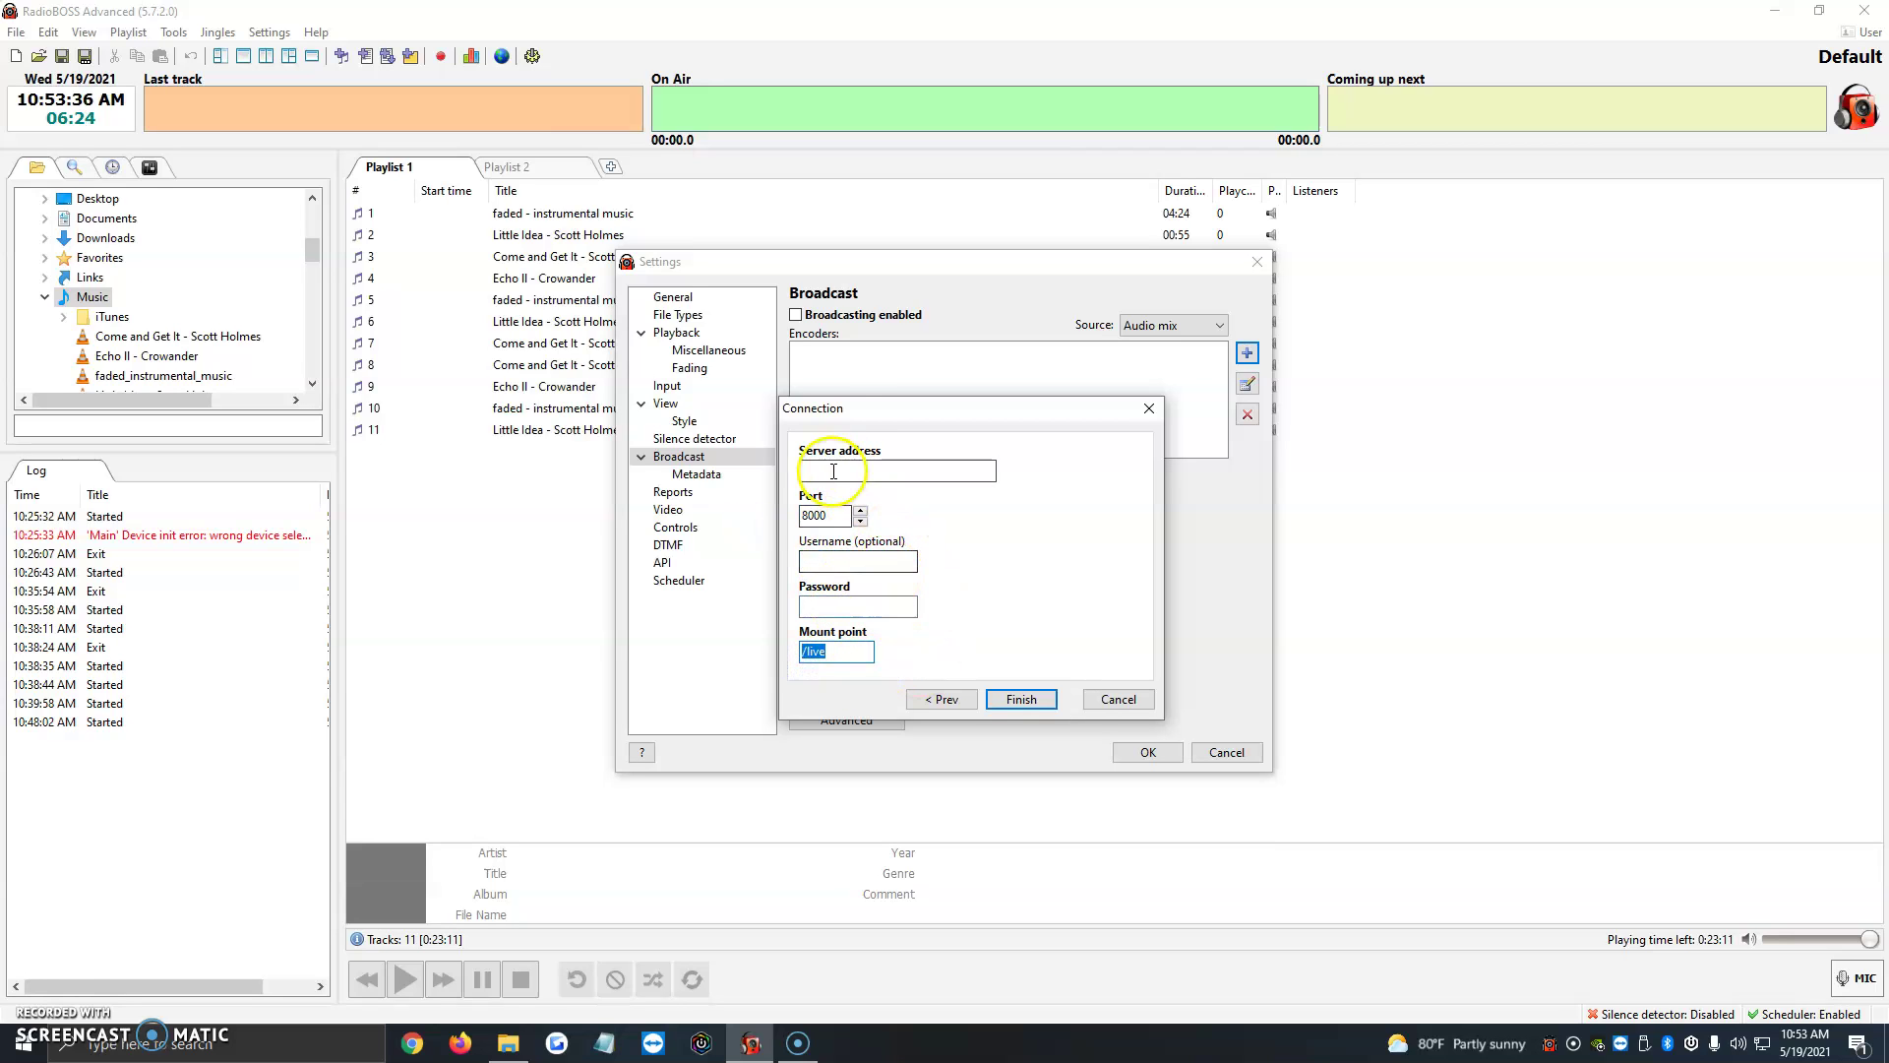
{"action": "left_click_drag", "start_coordinate": [818, 410], "coordinate": [844, 422]}
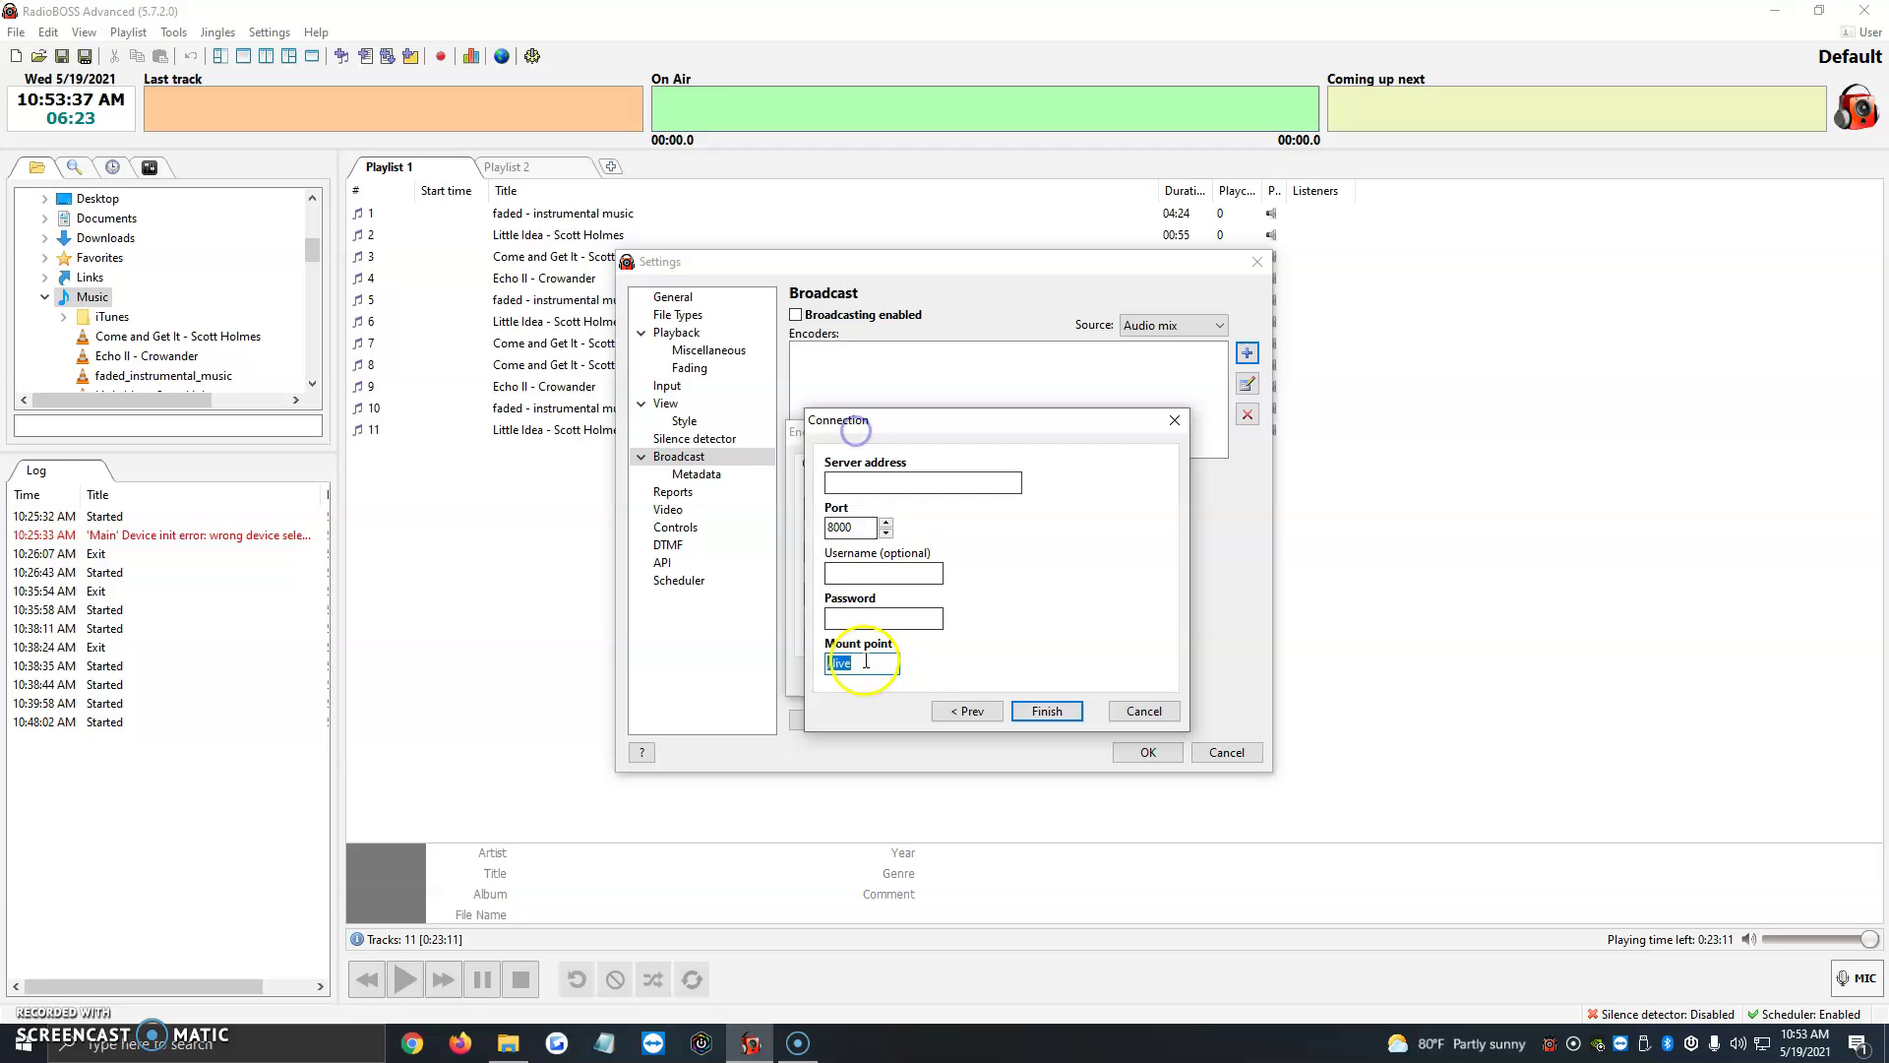
{"action": "left_click", "coordinate": [1062, 724]}
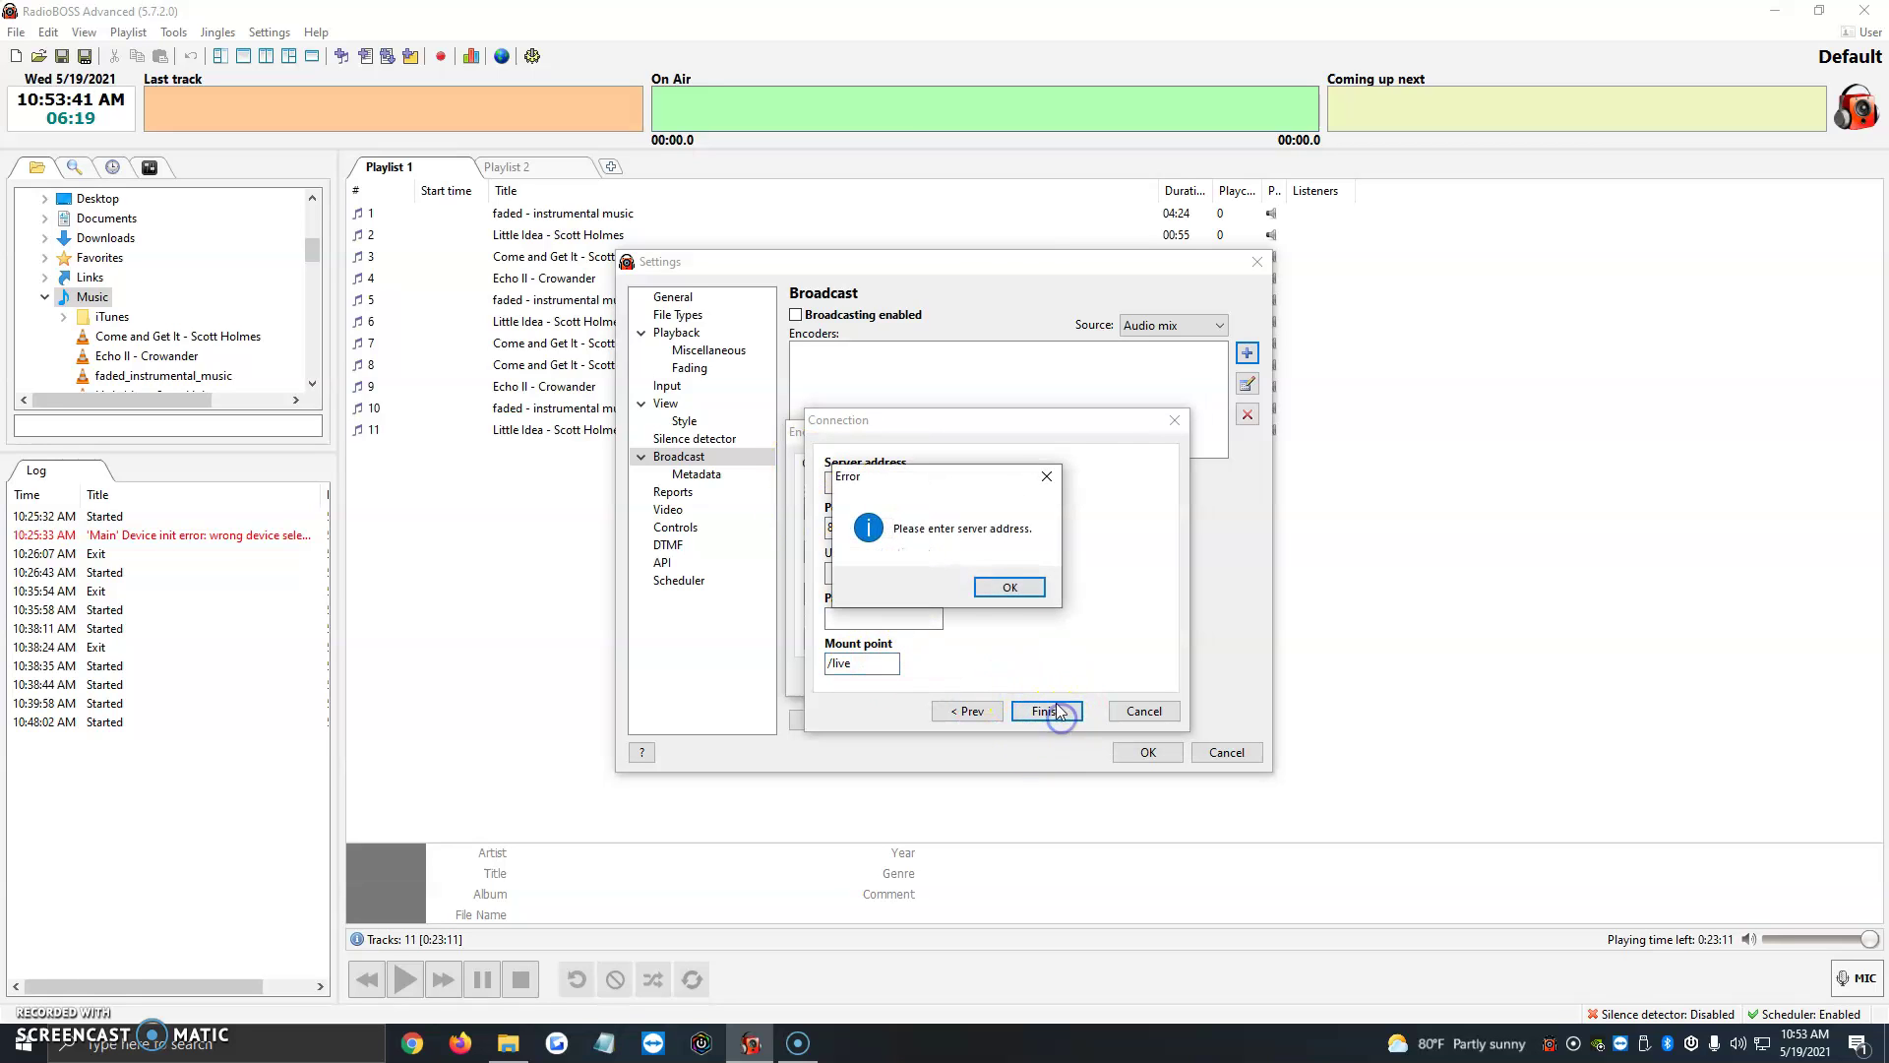
{"action": "left_click", "coordinate": [1008, 590]}
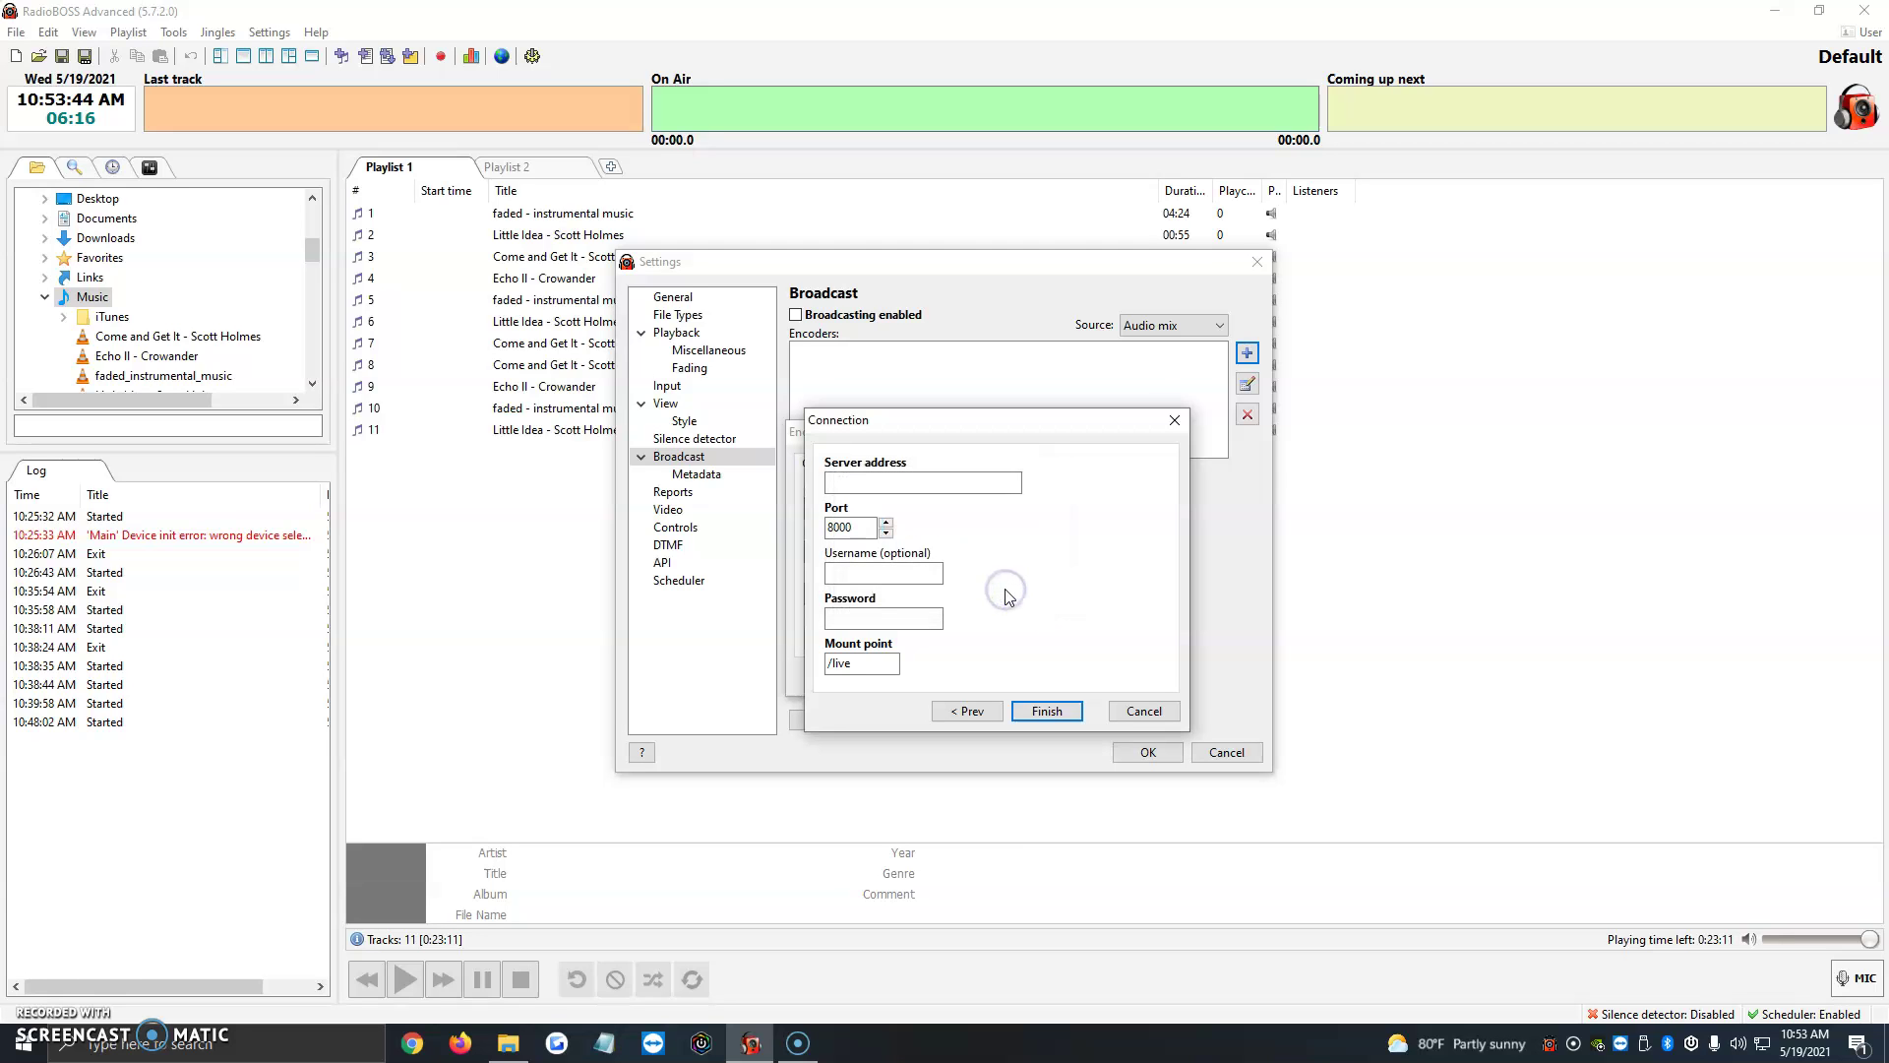
{"action": "left_click", "coordinate": [1145, 720]}
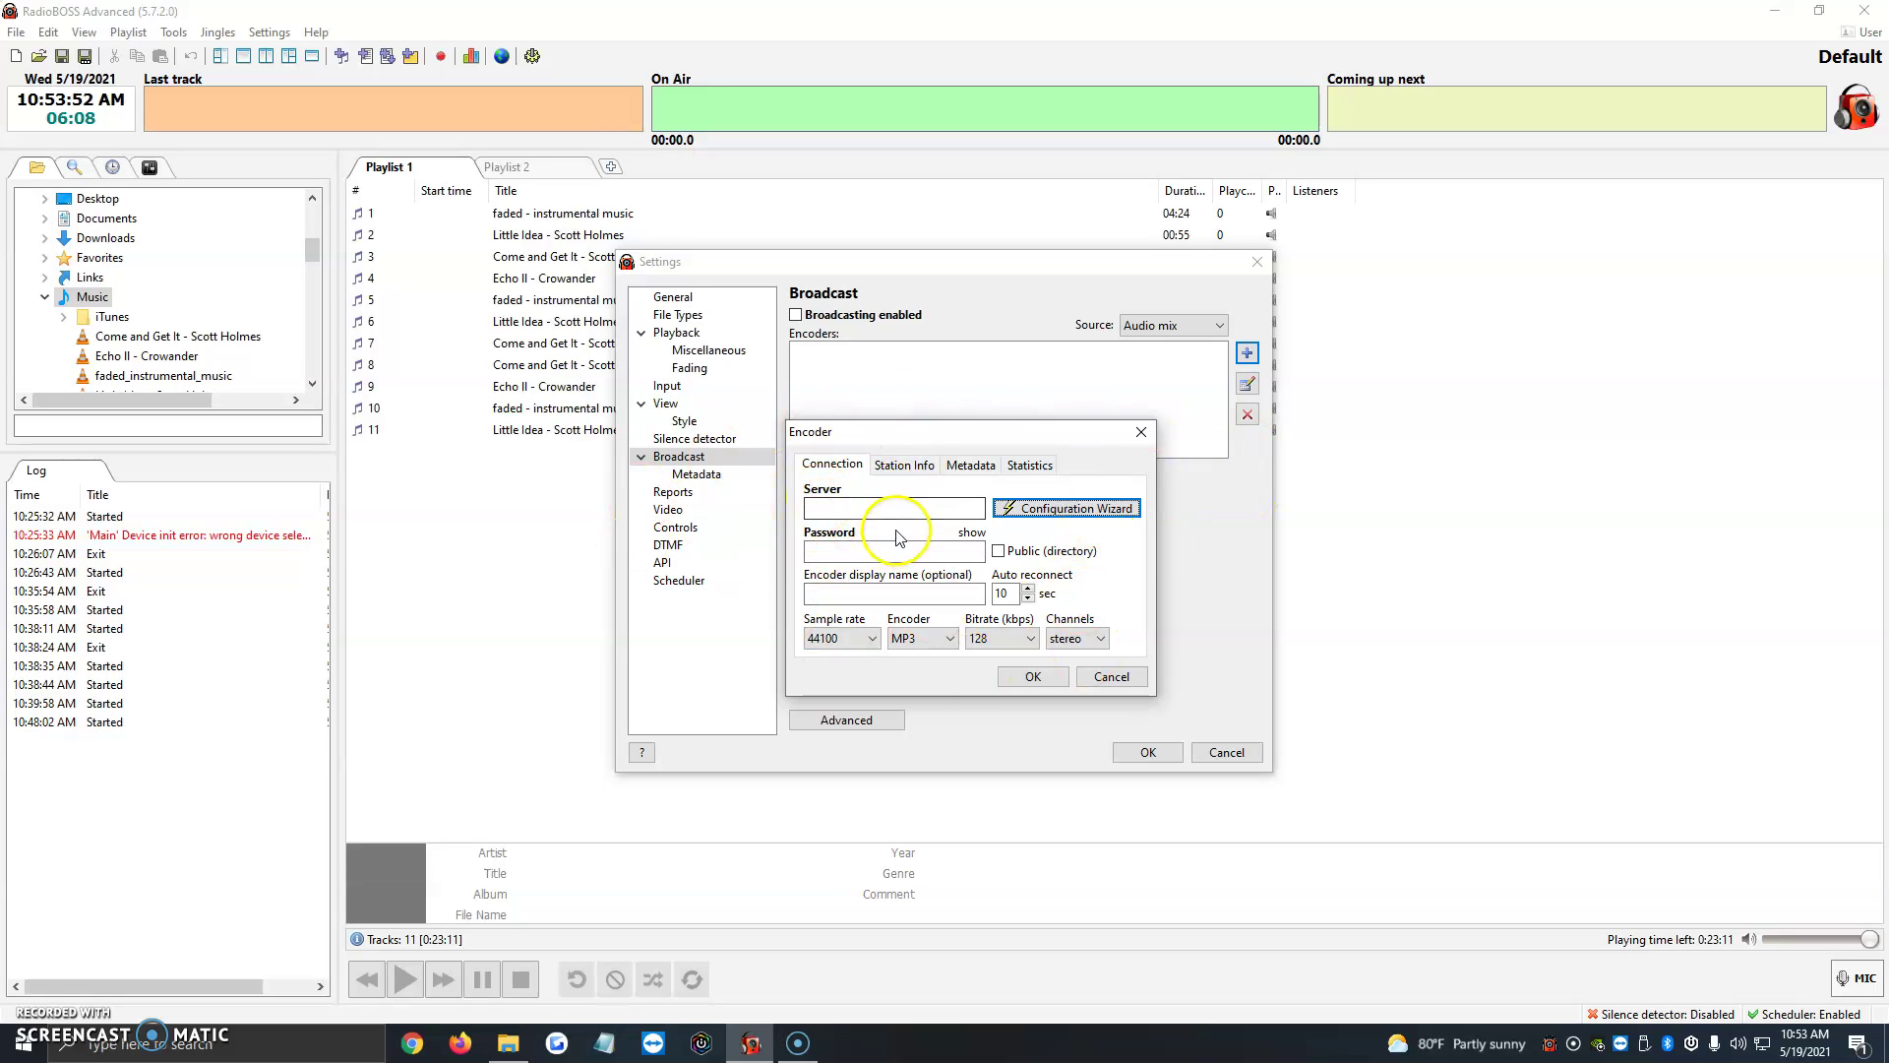
- Review the encoder's station URL and AIM info fields, then move to the next options page
{"action": "left_click", "coordinate": [905, 466]}
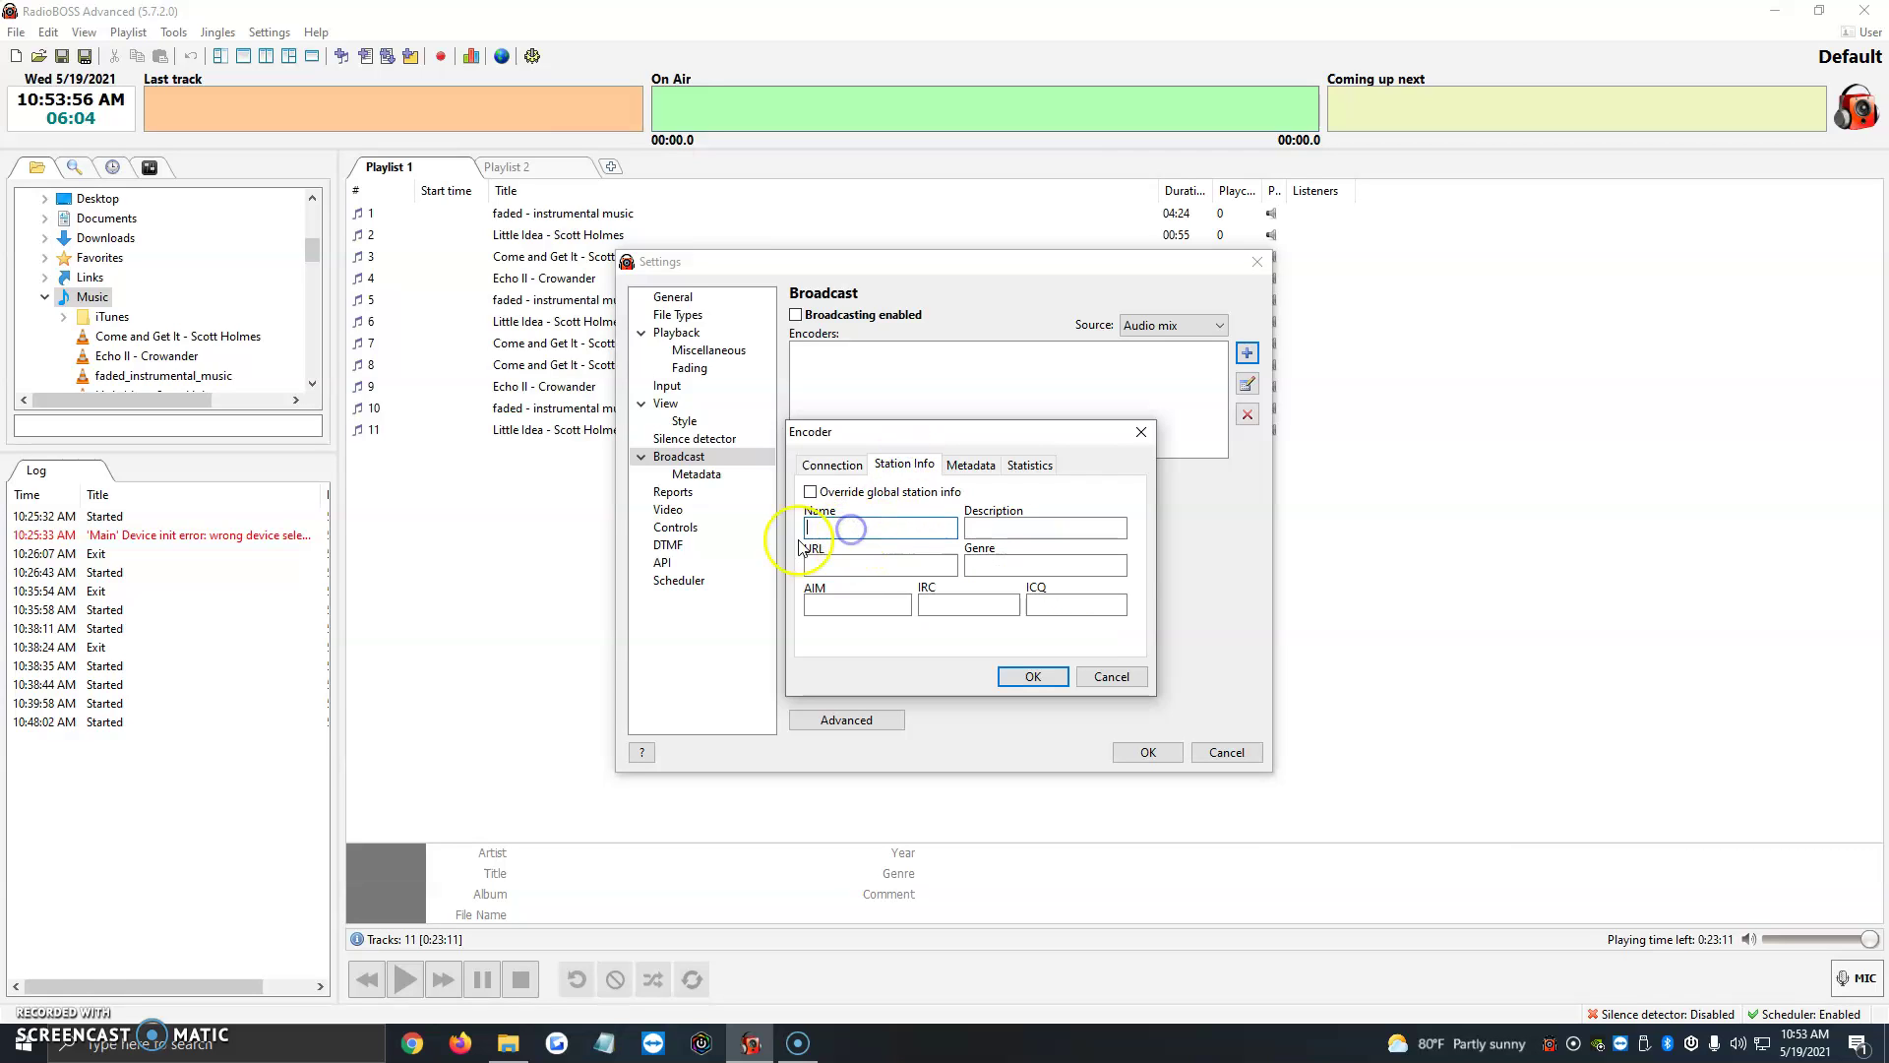
{"action": "left_click", "coordinate": [862, 562]}
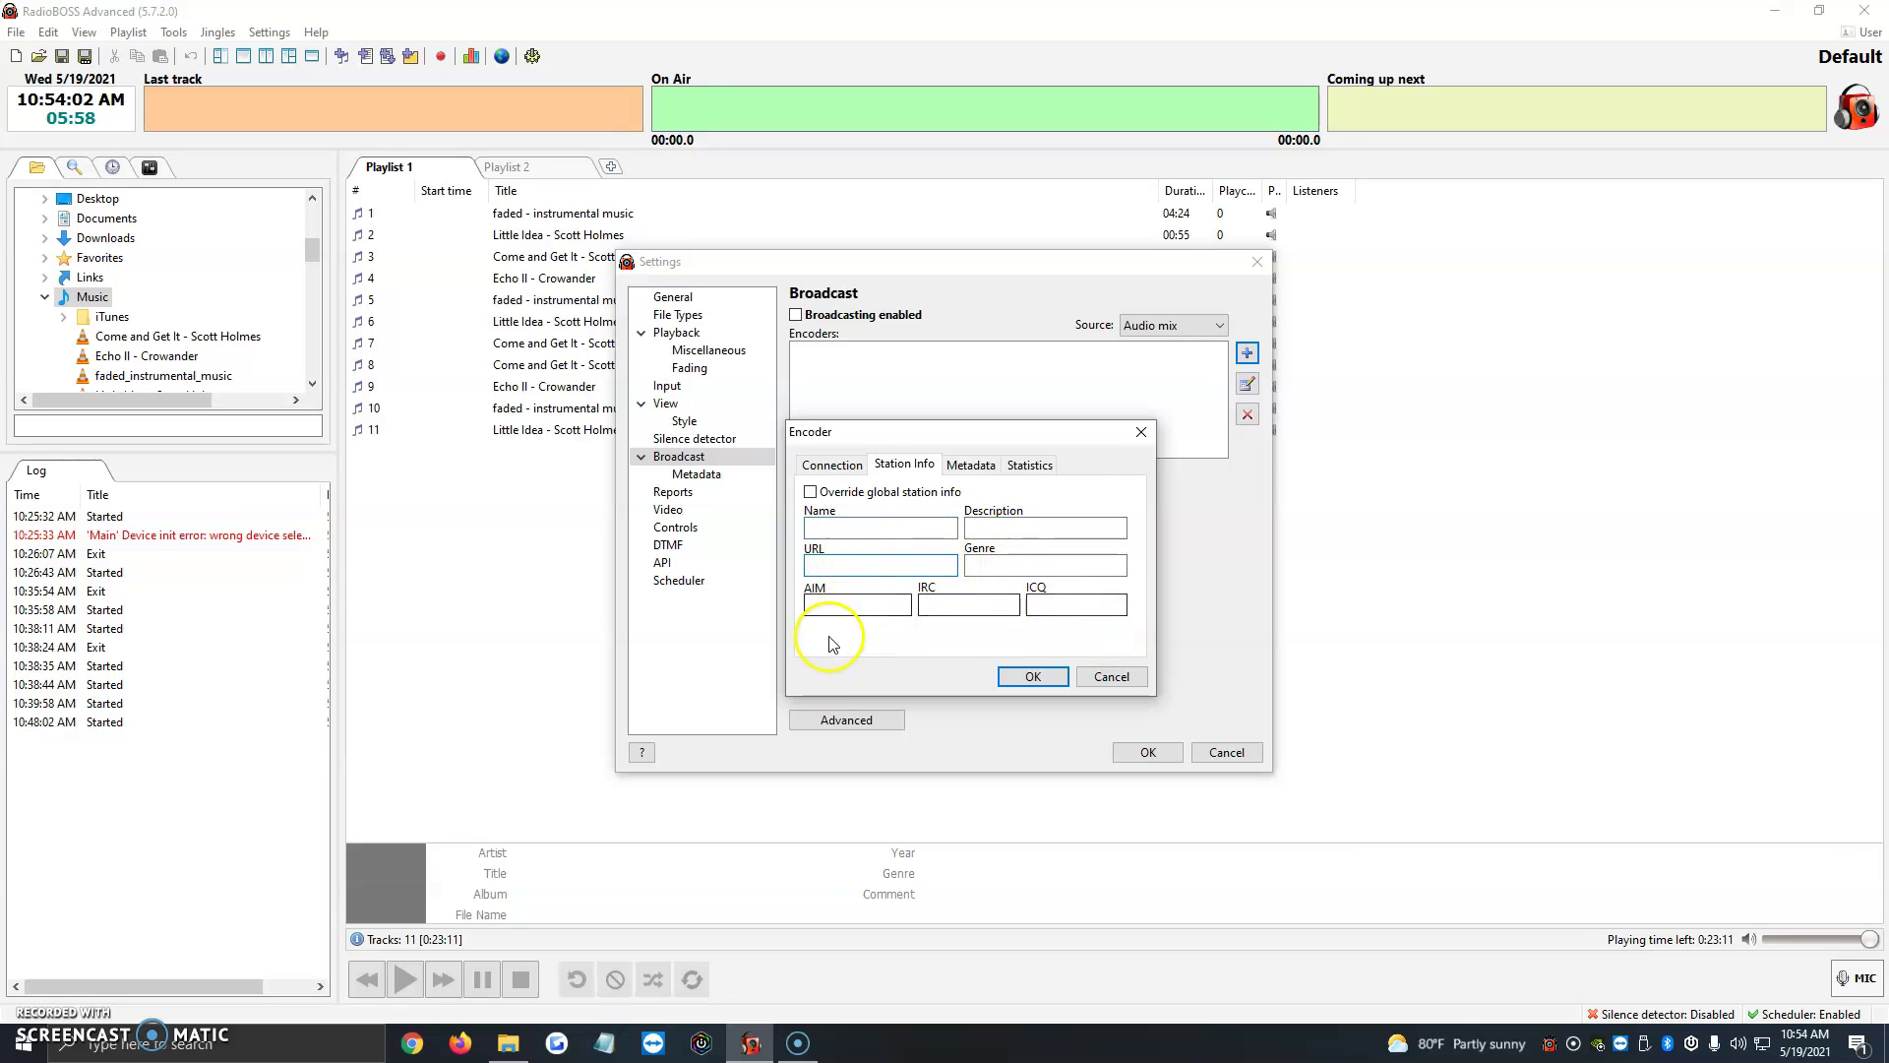
{"action": "left_click", "coordinate": [862, 605]}
{"action": "left_click", "coordinate": [866, 608]}
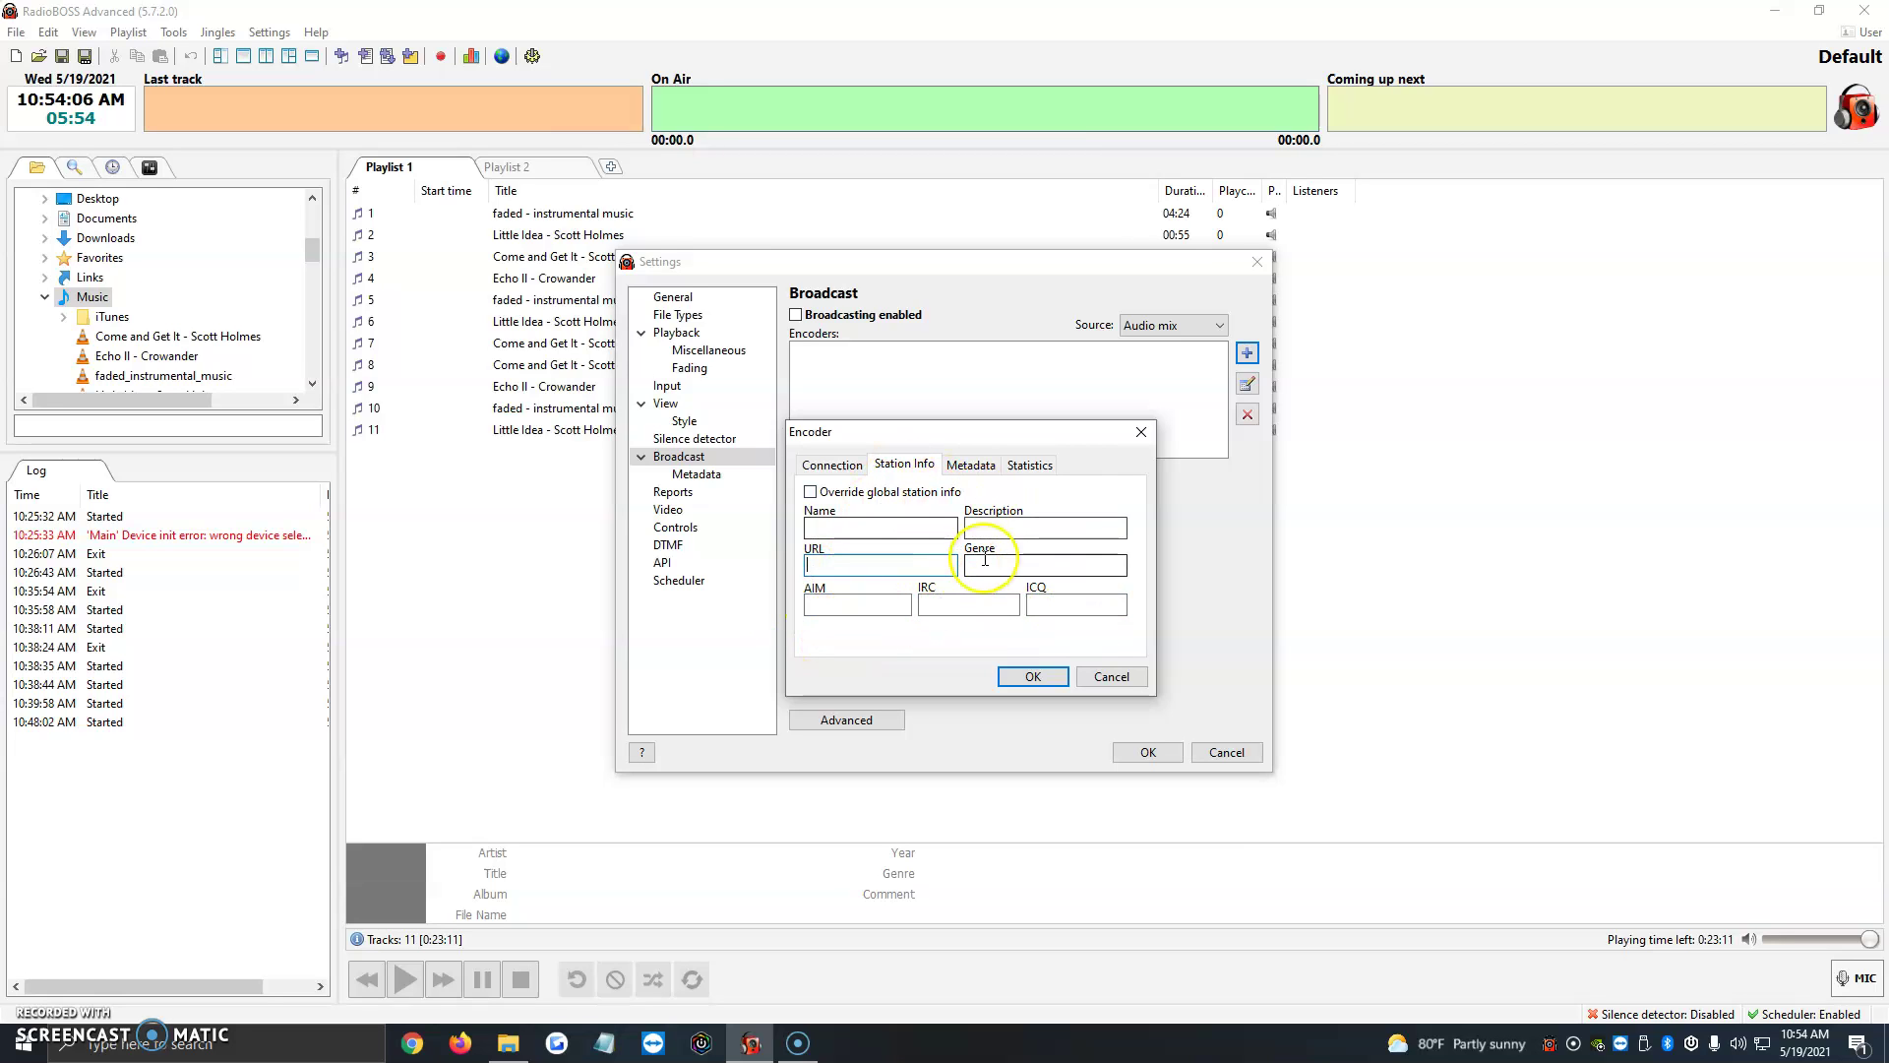
{"action": "left_click", "coordinate": [981, 466]}
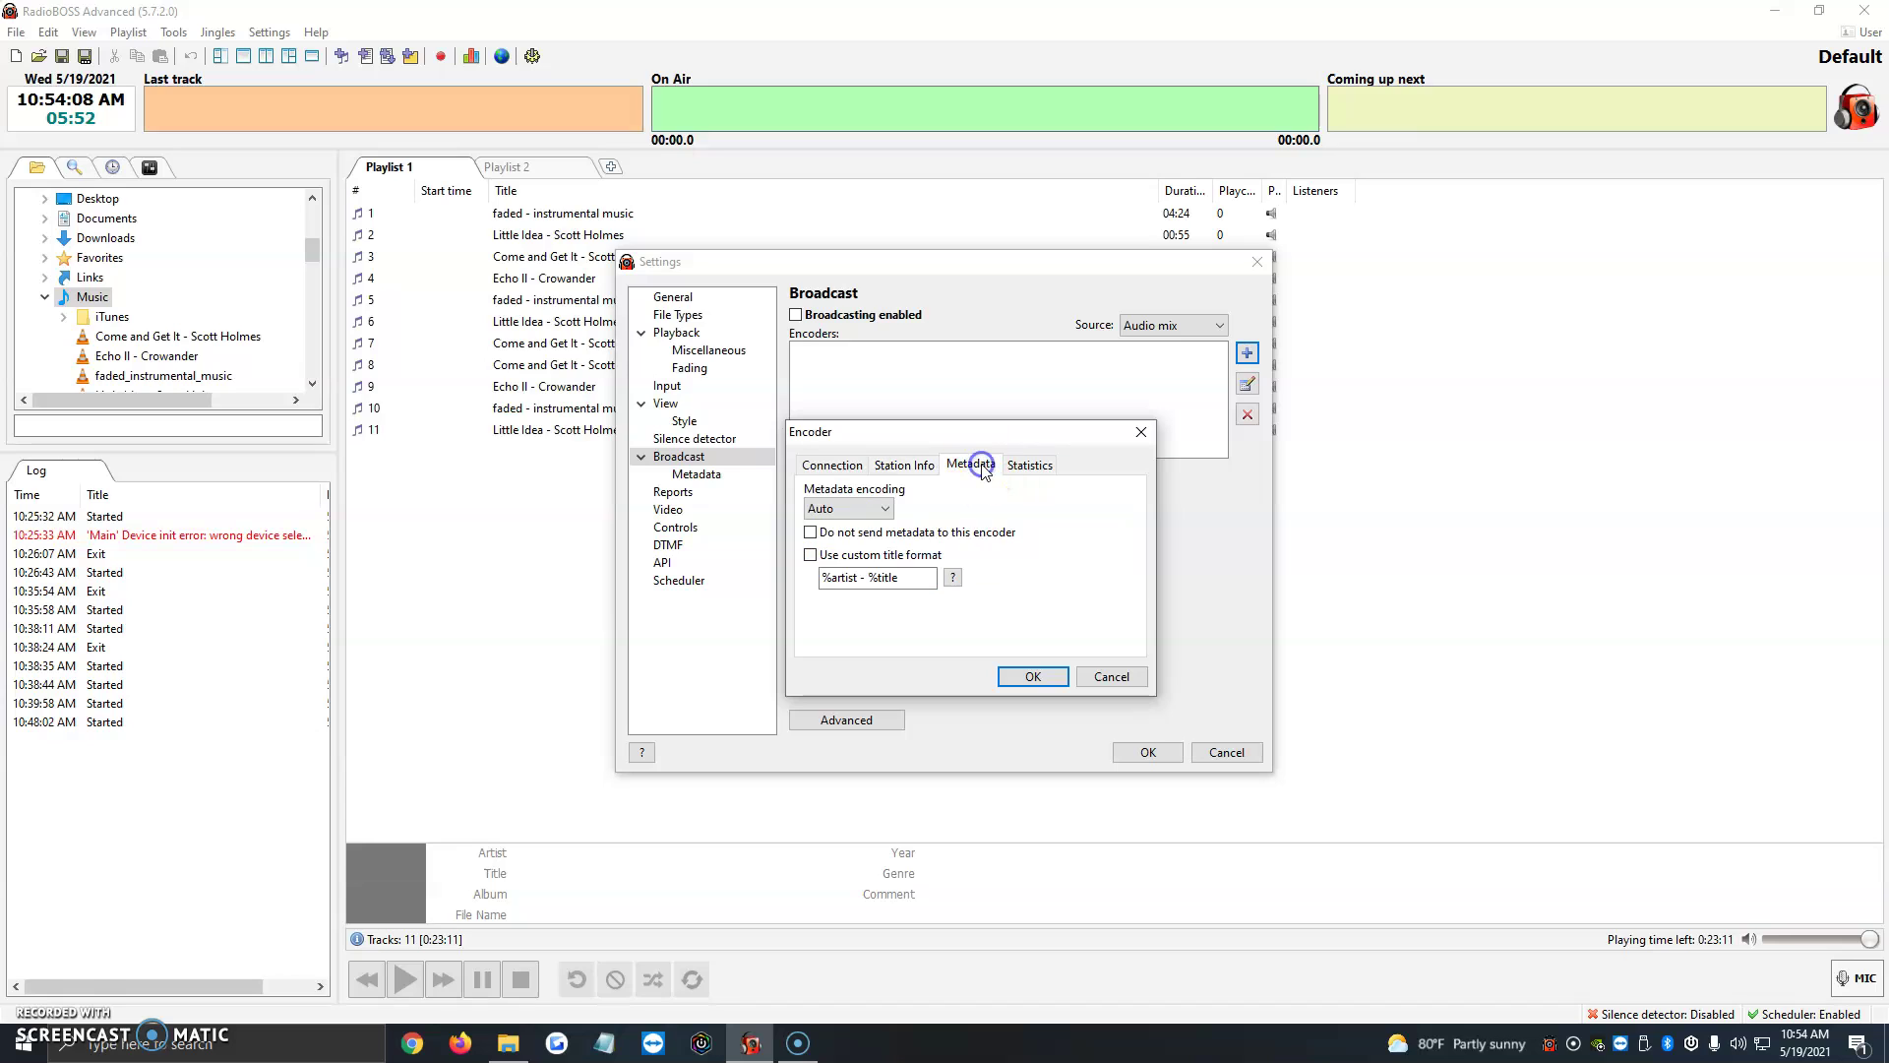
- Choose 'Specify the server' for statistics and briefly try, then cancel, the guided server setup
{"action": "left_click", "coordinate": [1034, 464]}
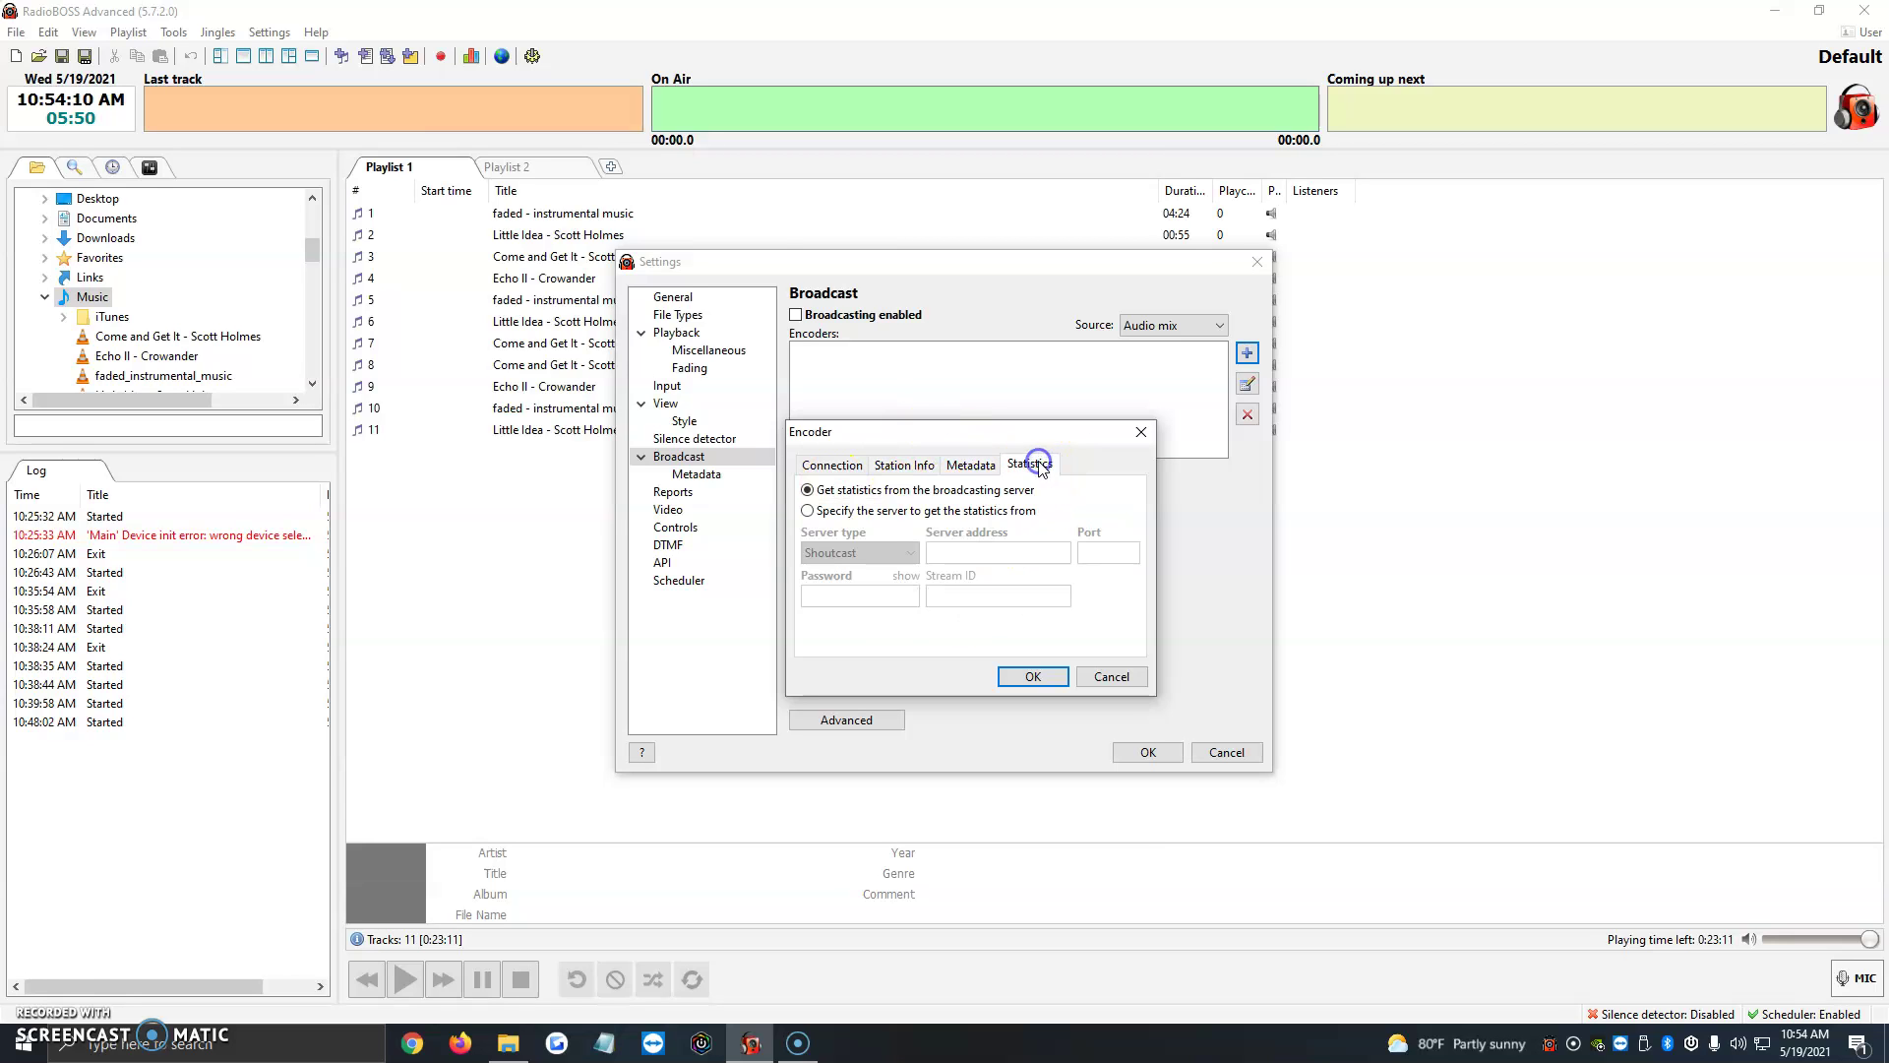
{"action": "left_click", "coordinate": [842, 514]}
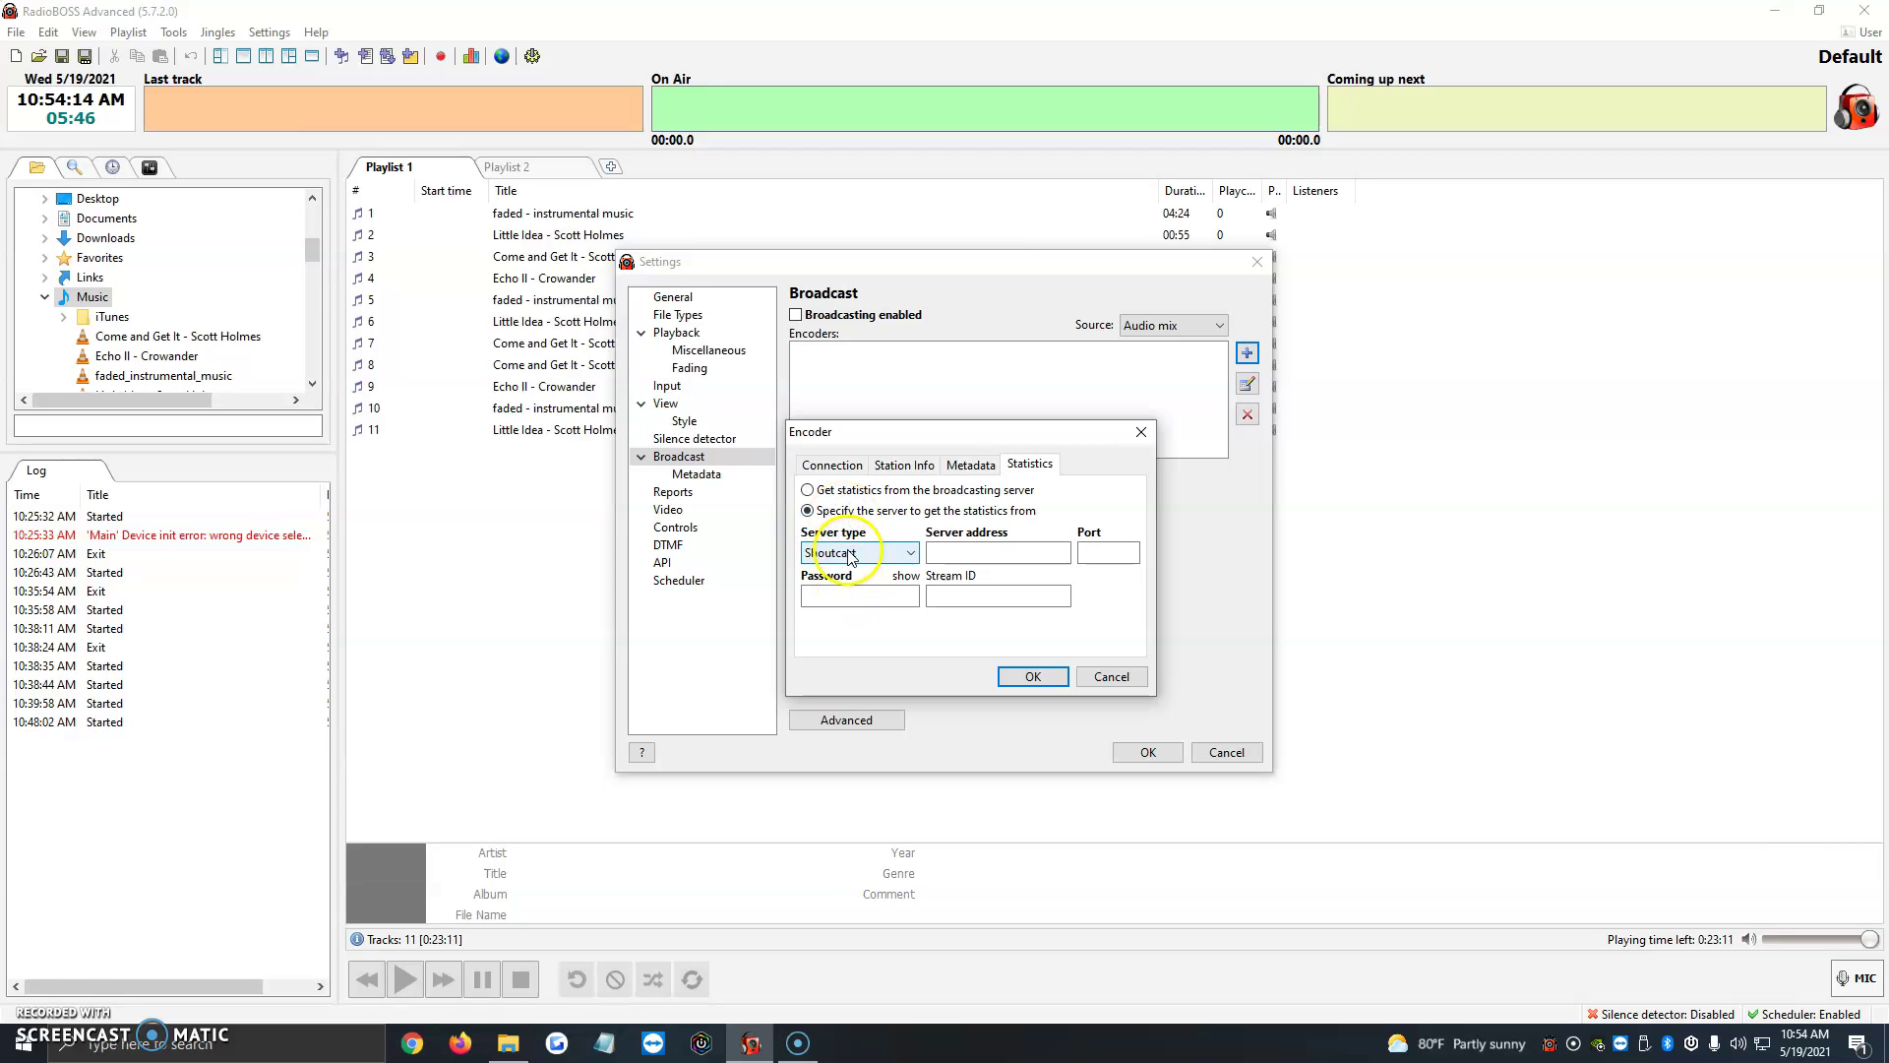
{"action": "left_click", "coordinate": [863, 559]}
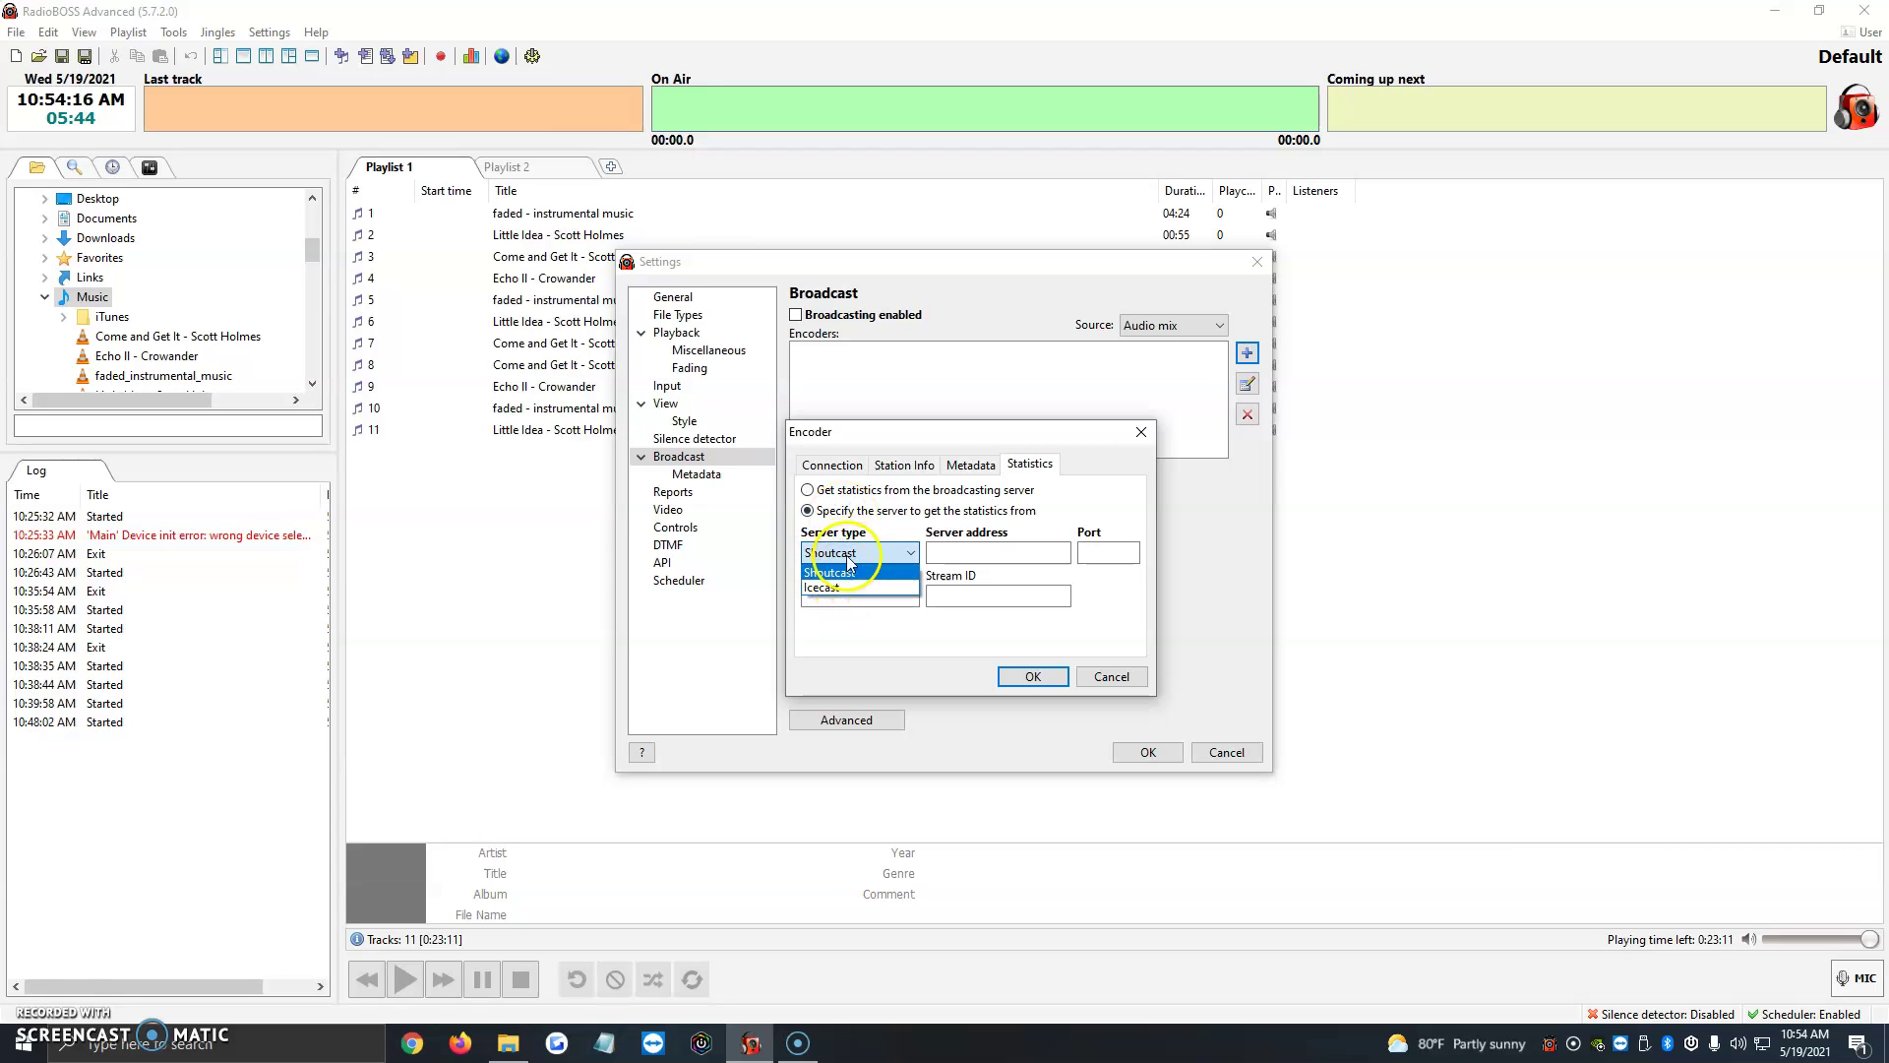
{"action": "left_click", "coordinate": [849, 471]}
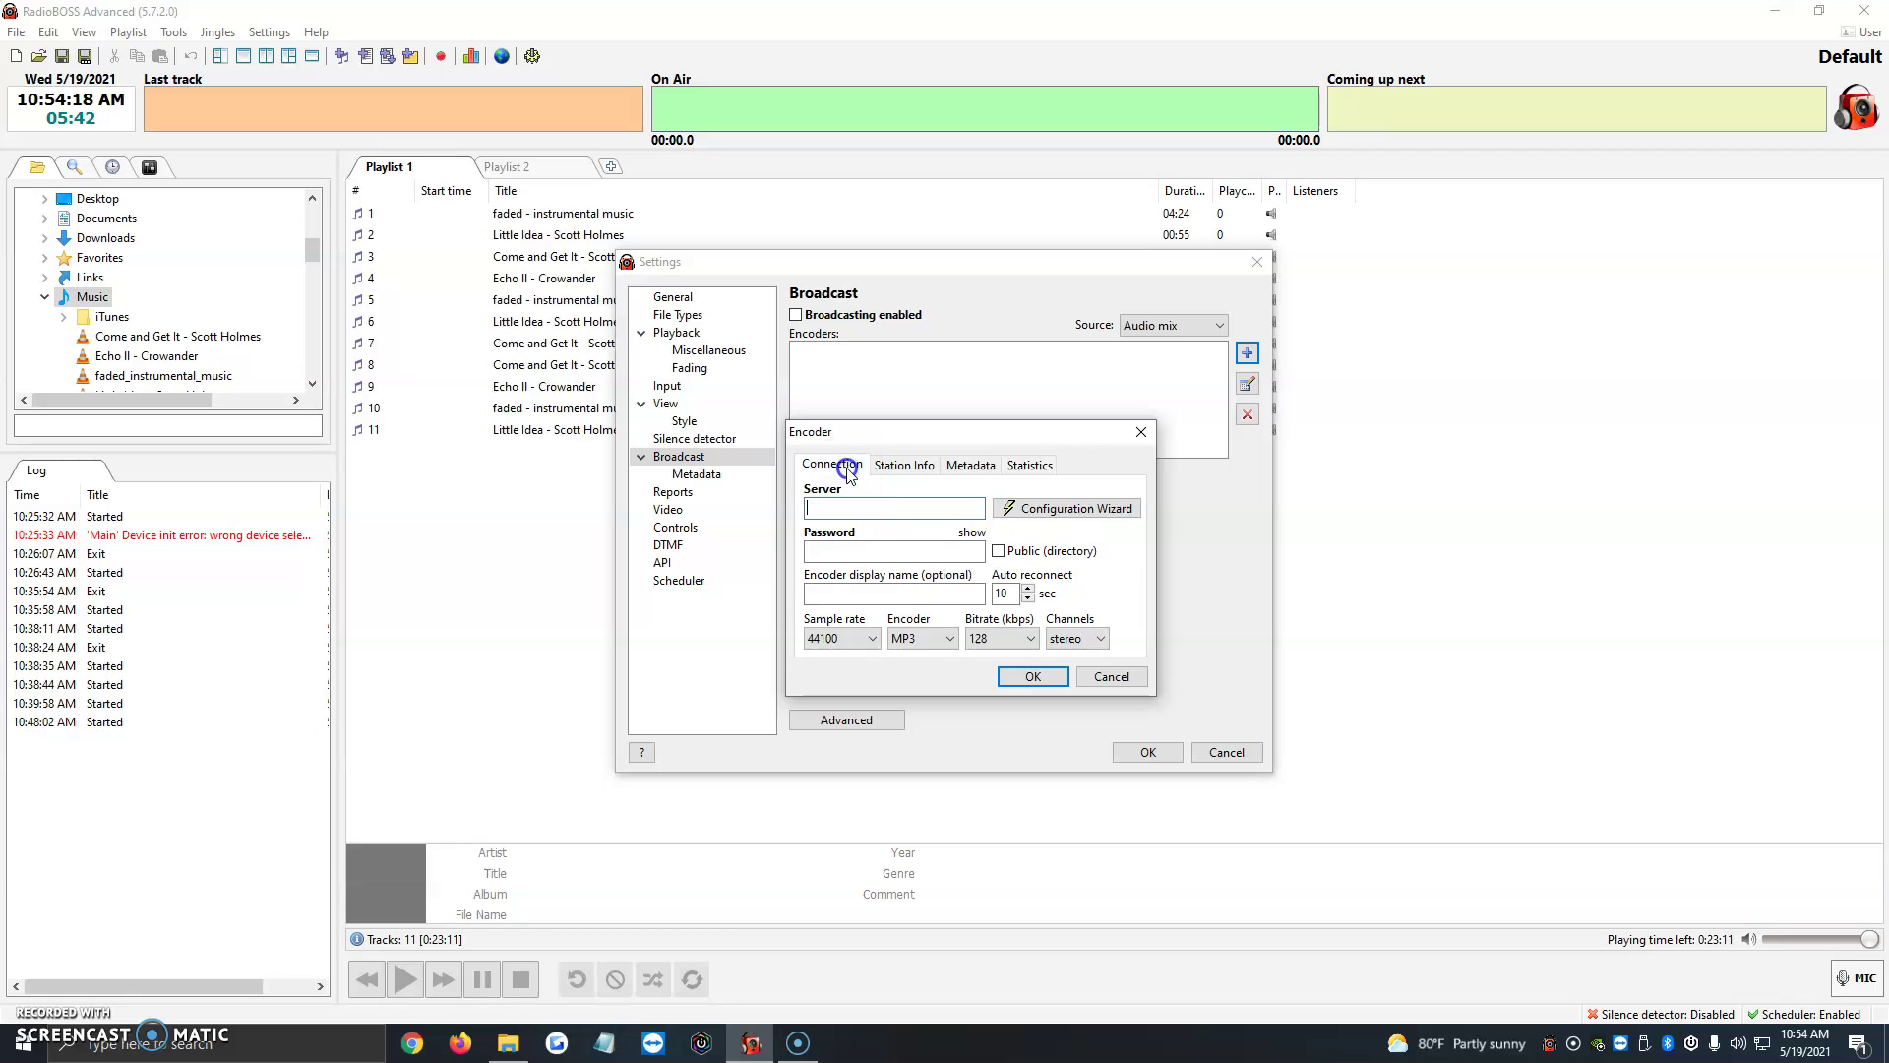
{"action": "left_click", "coordinate": [1045, 506]}
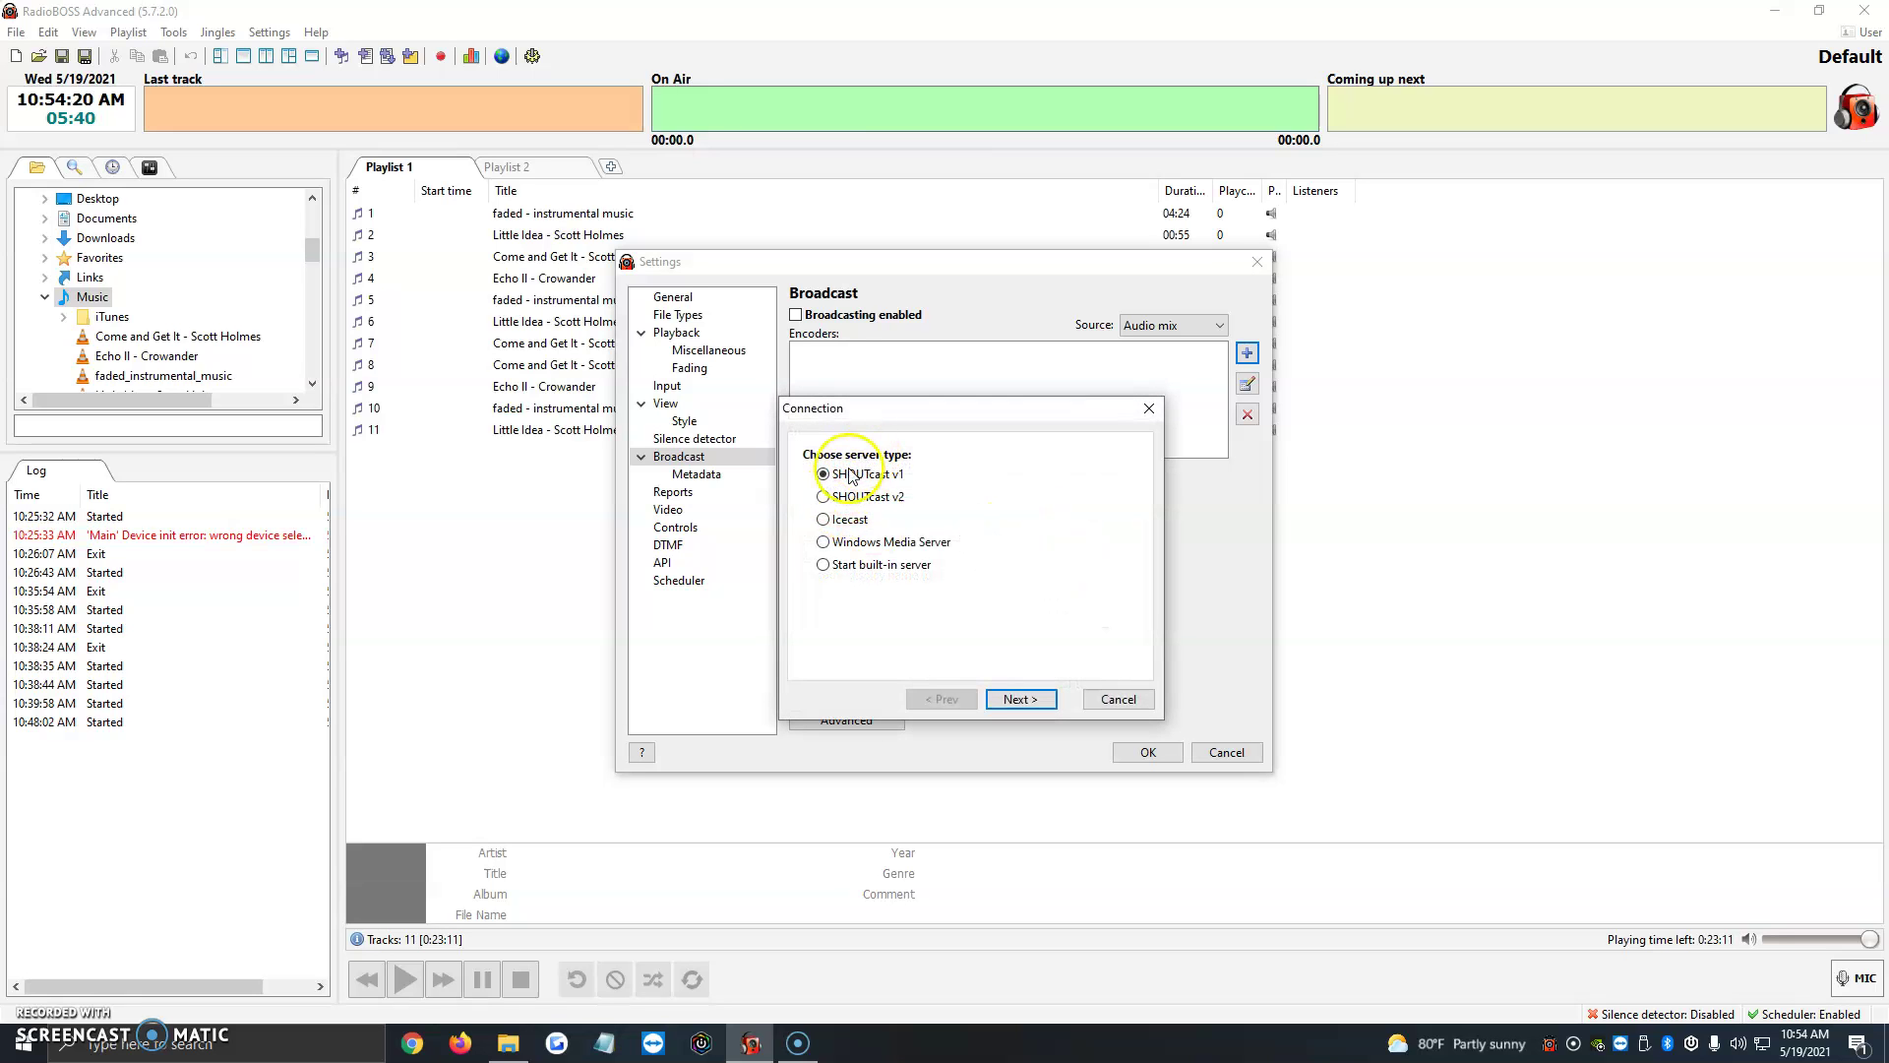
{"action": "left_click", "coordinate": [1109, 692]}
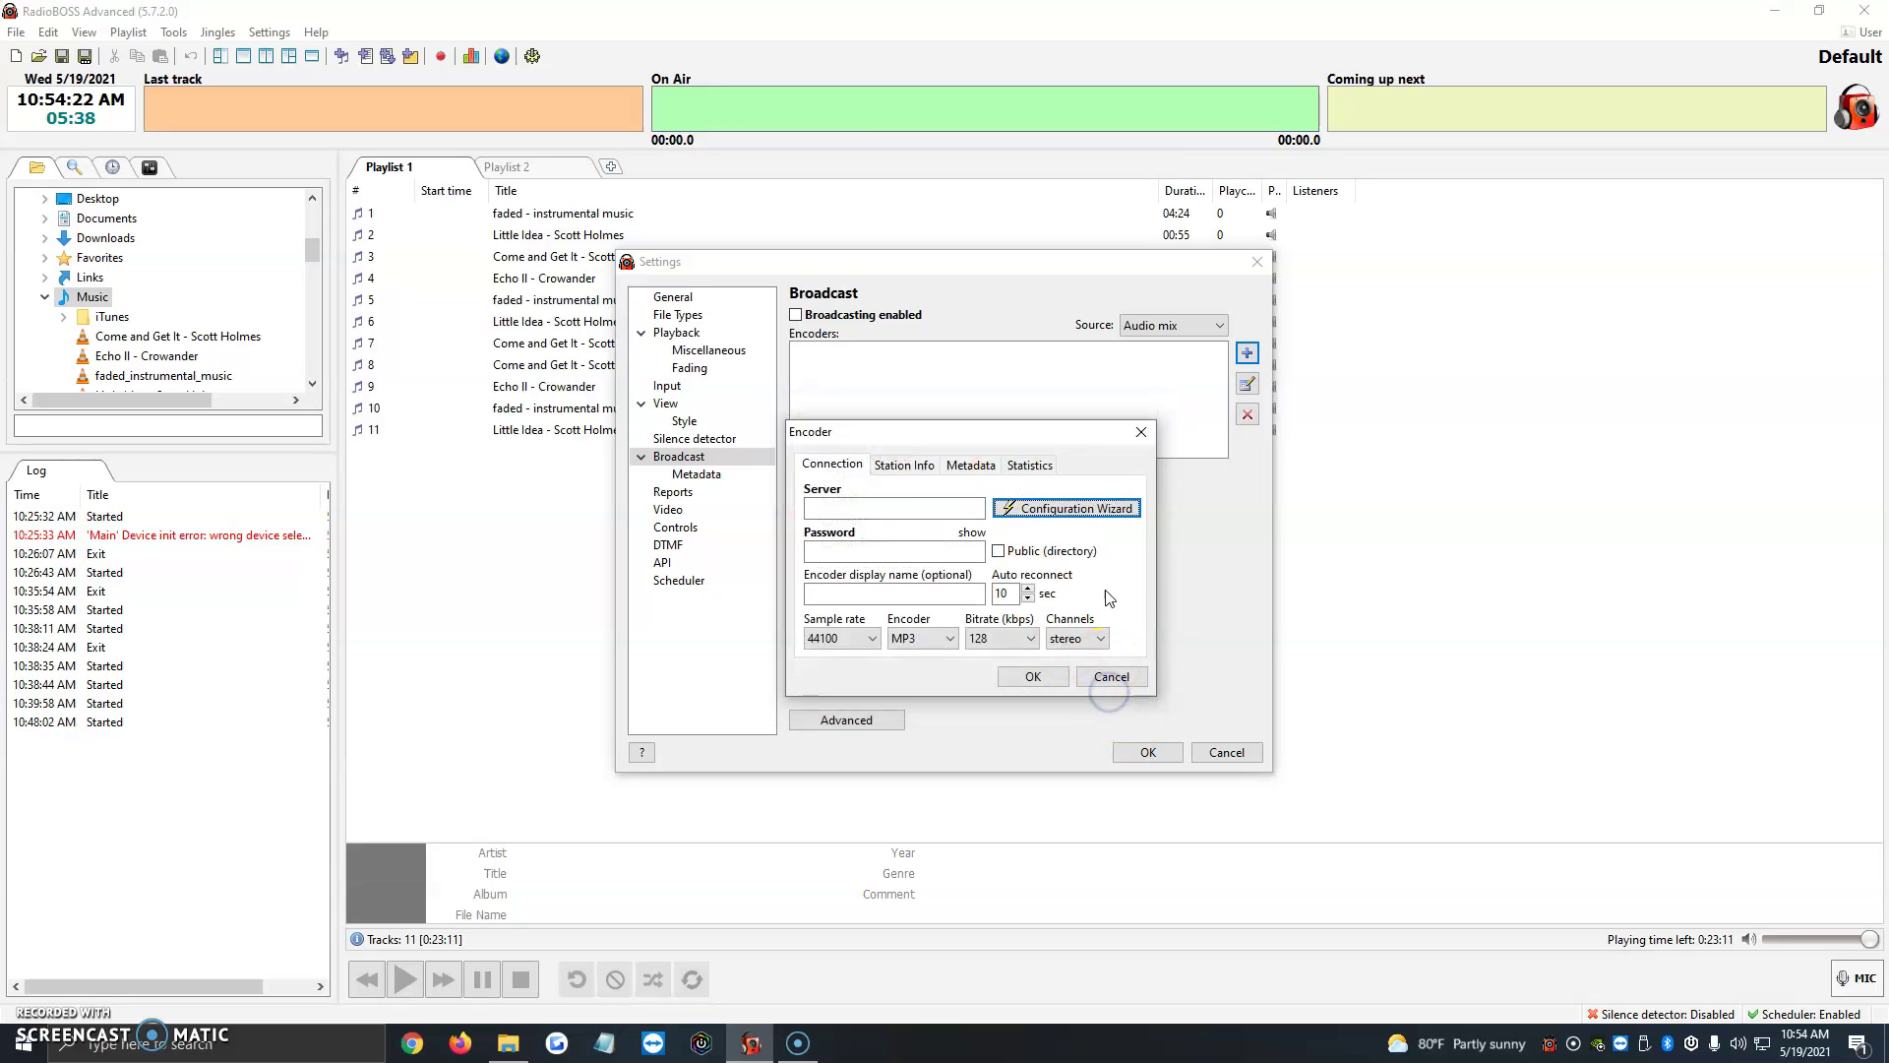
- Set the statistics server type to Icecast with mount point /live, then cancel the encoder
{"action": "left_click", "coordinate": [1034, 464]}
{"action": "left_click", "coordinate": [856, 554]}
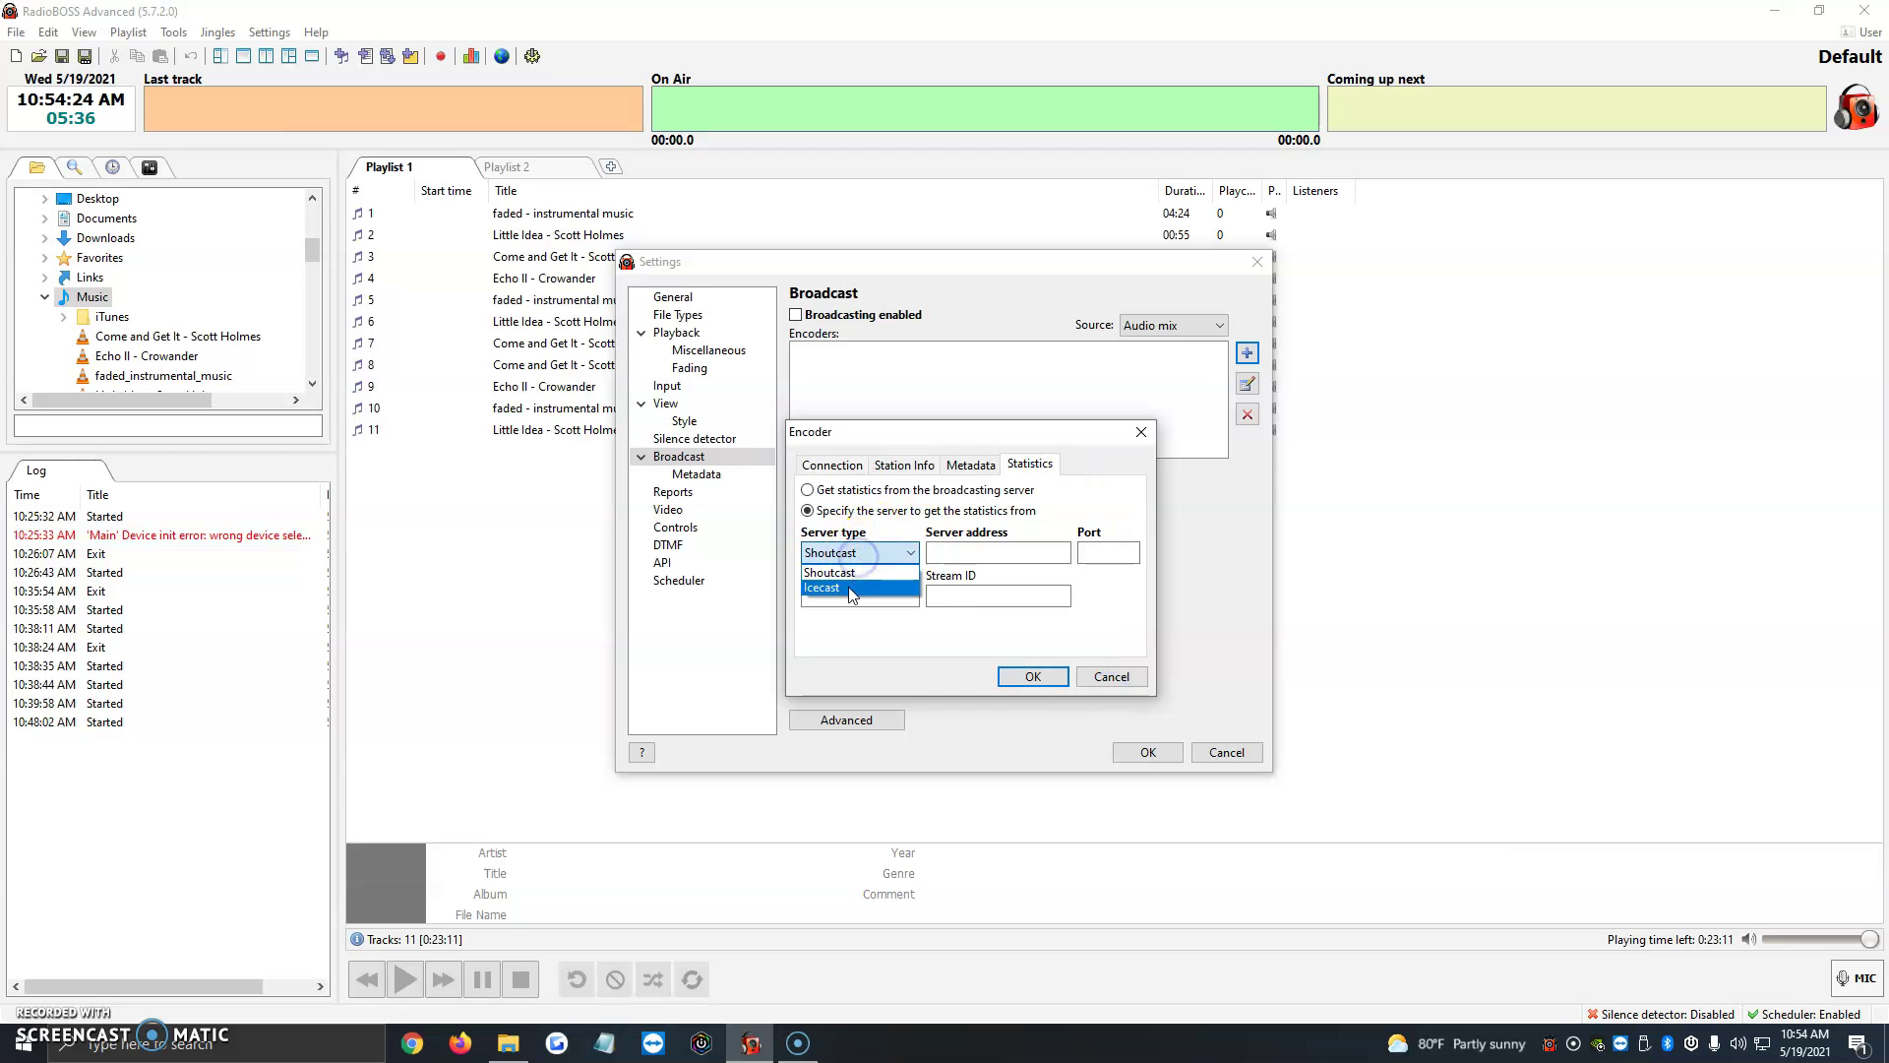
{"action": "left_click", "coordinate": [859, 587]}
{"action": "left_click", "coordinate": [971, 553]}
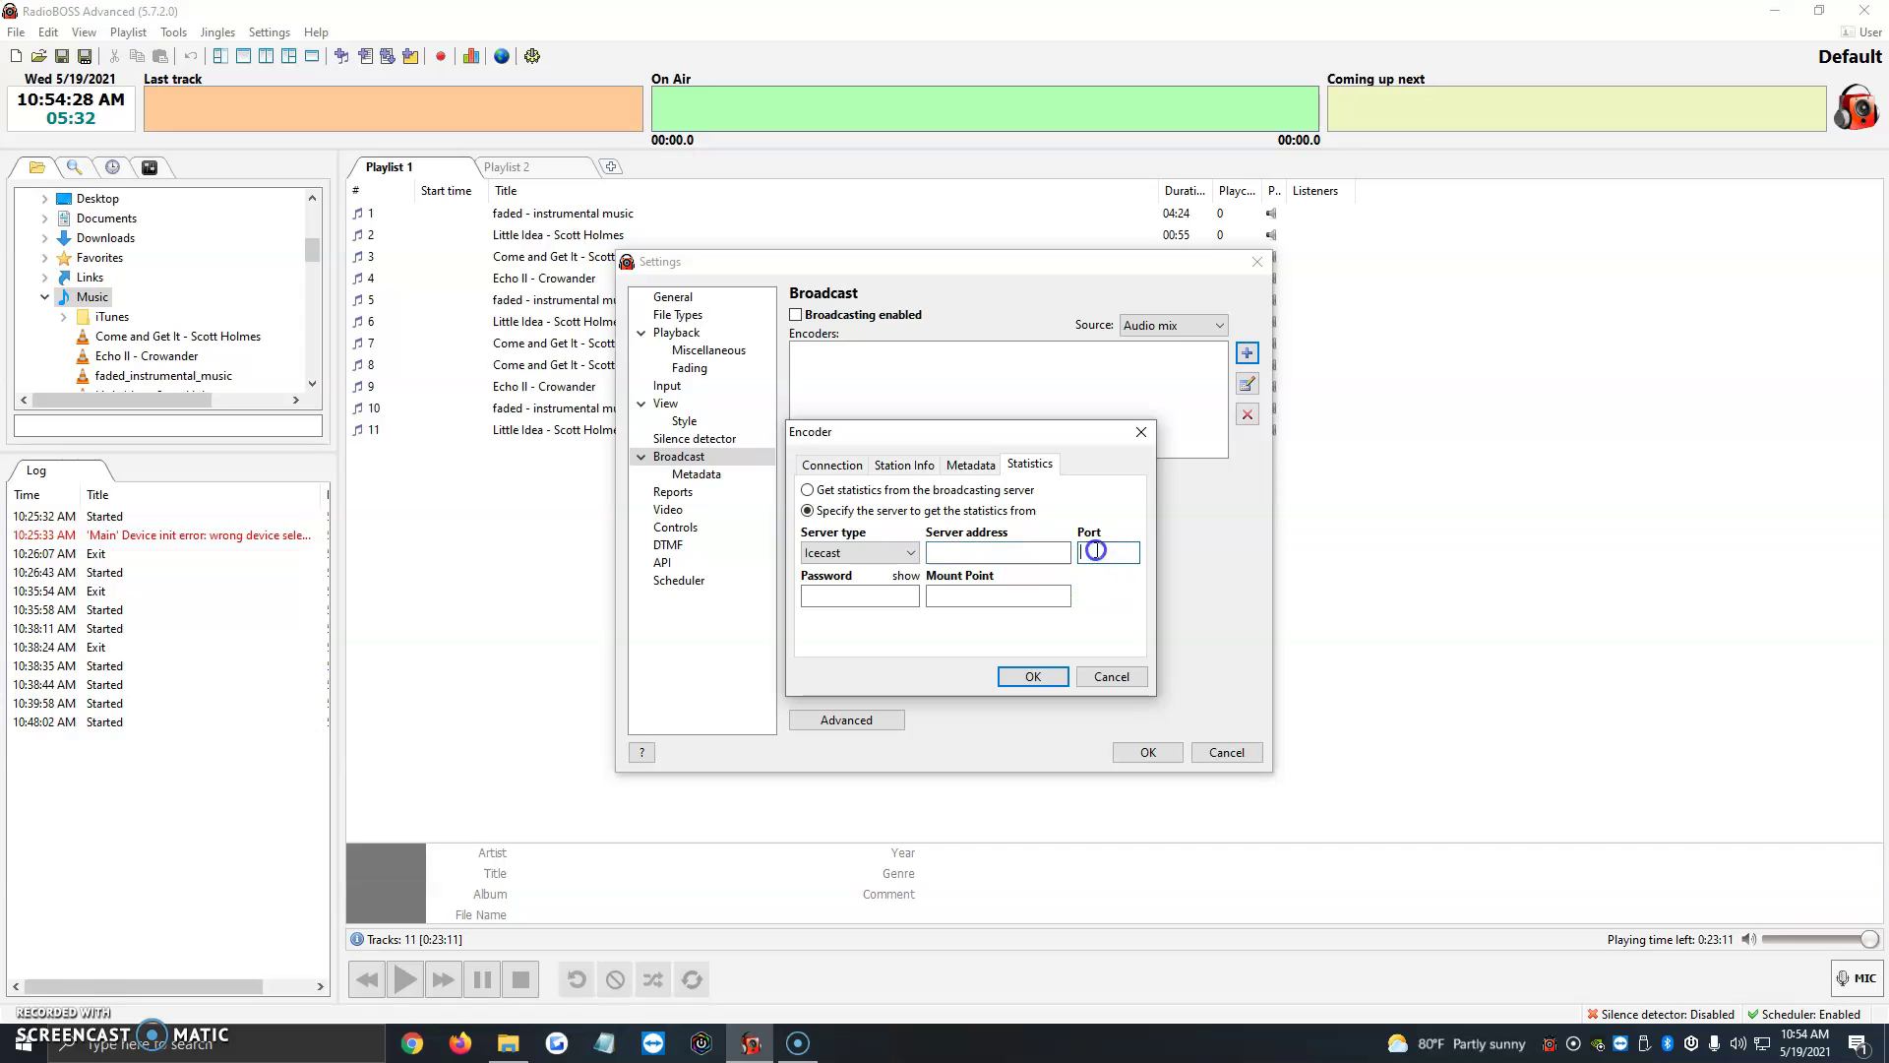
{"action": "left_click", "coordinate": [836, 596]}
{"action": "left_click", "coordinate": [960, 597]}
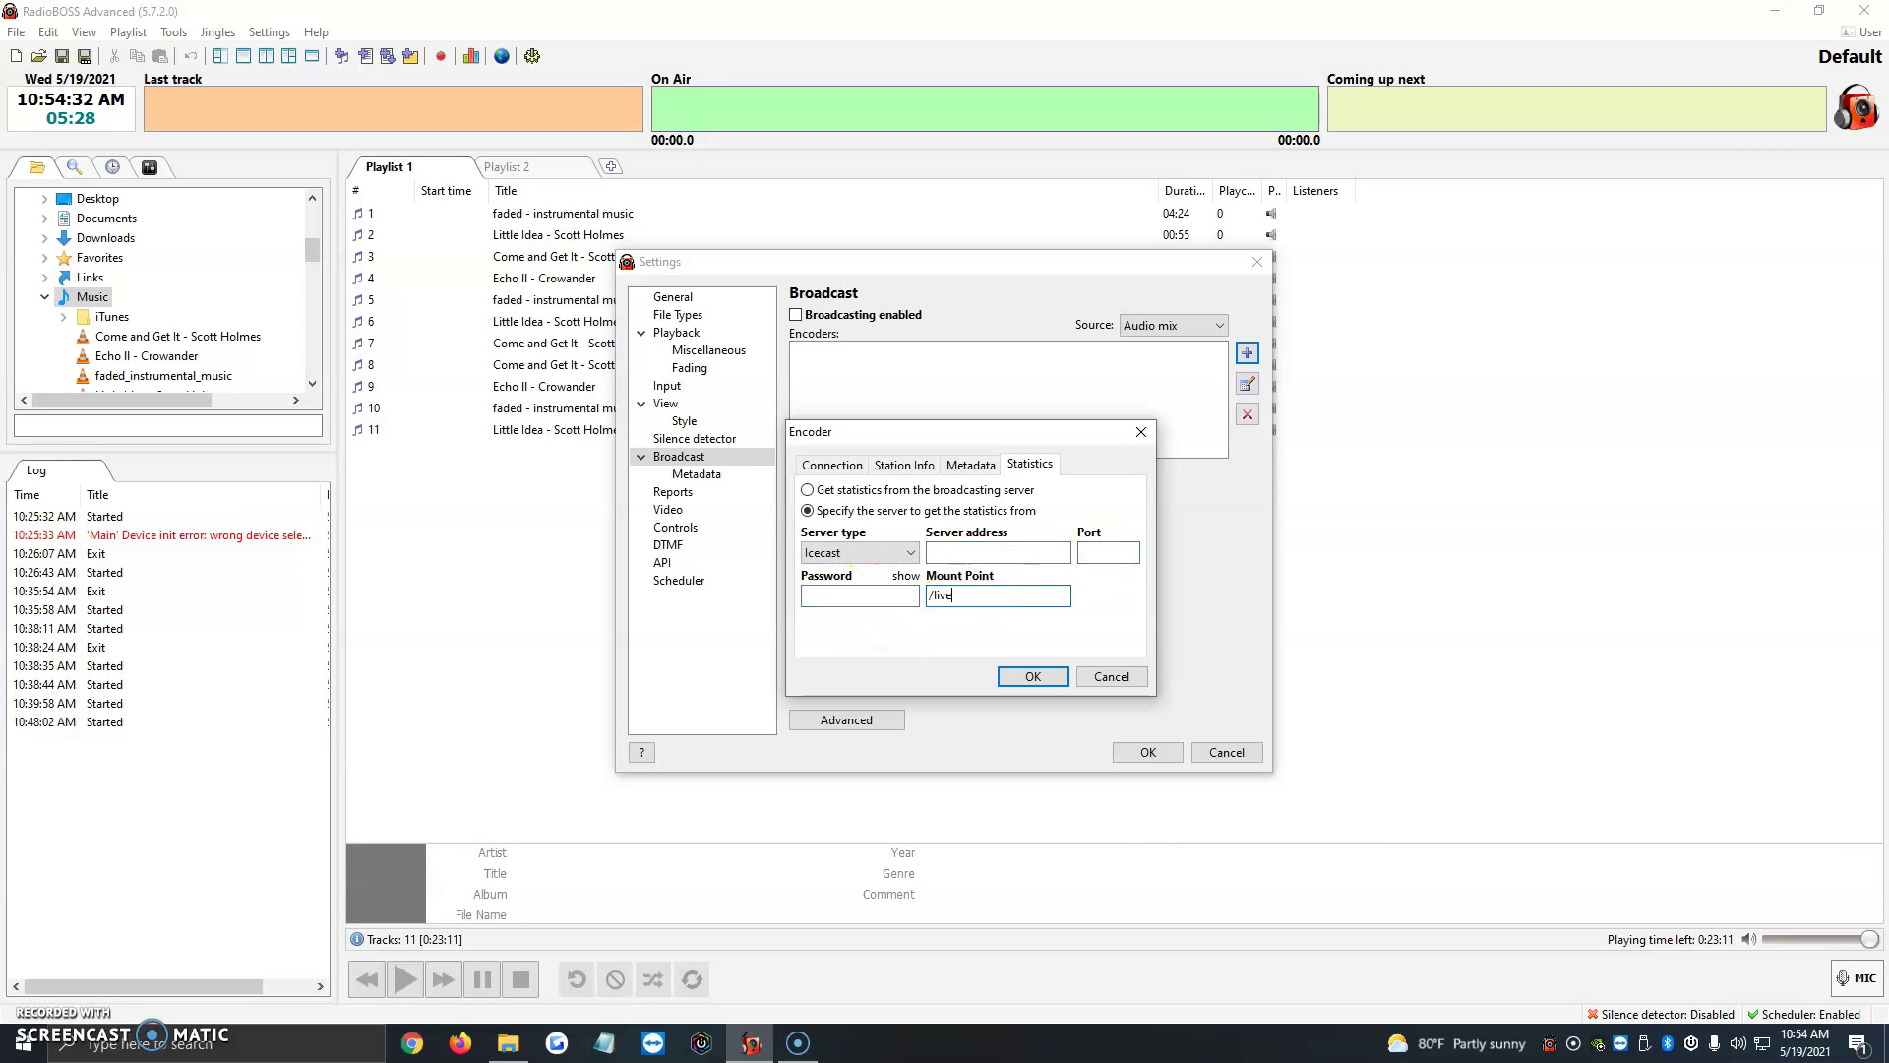
{"action": "left_click", "coordinate": [1109, 678]}
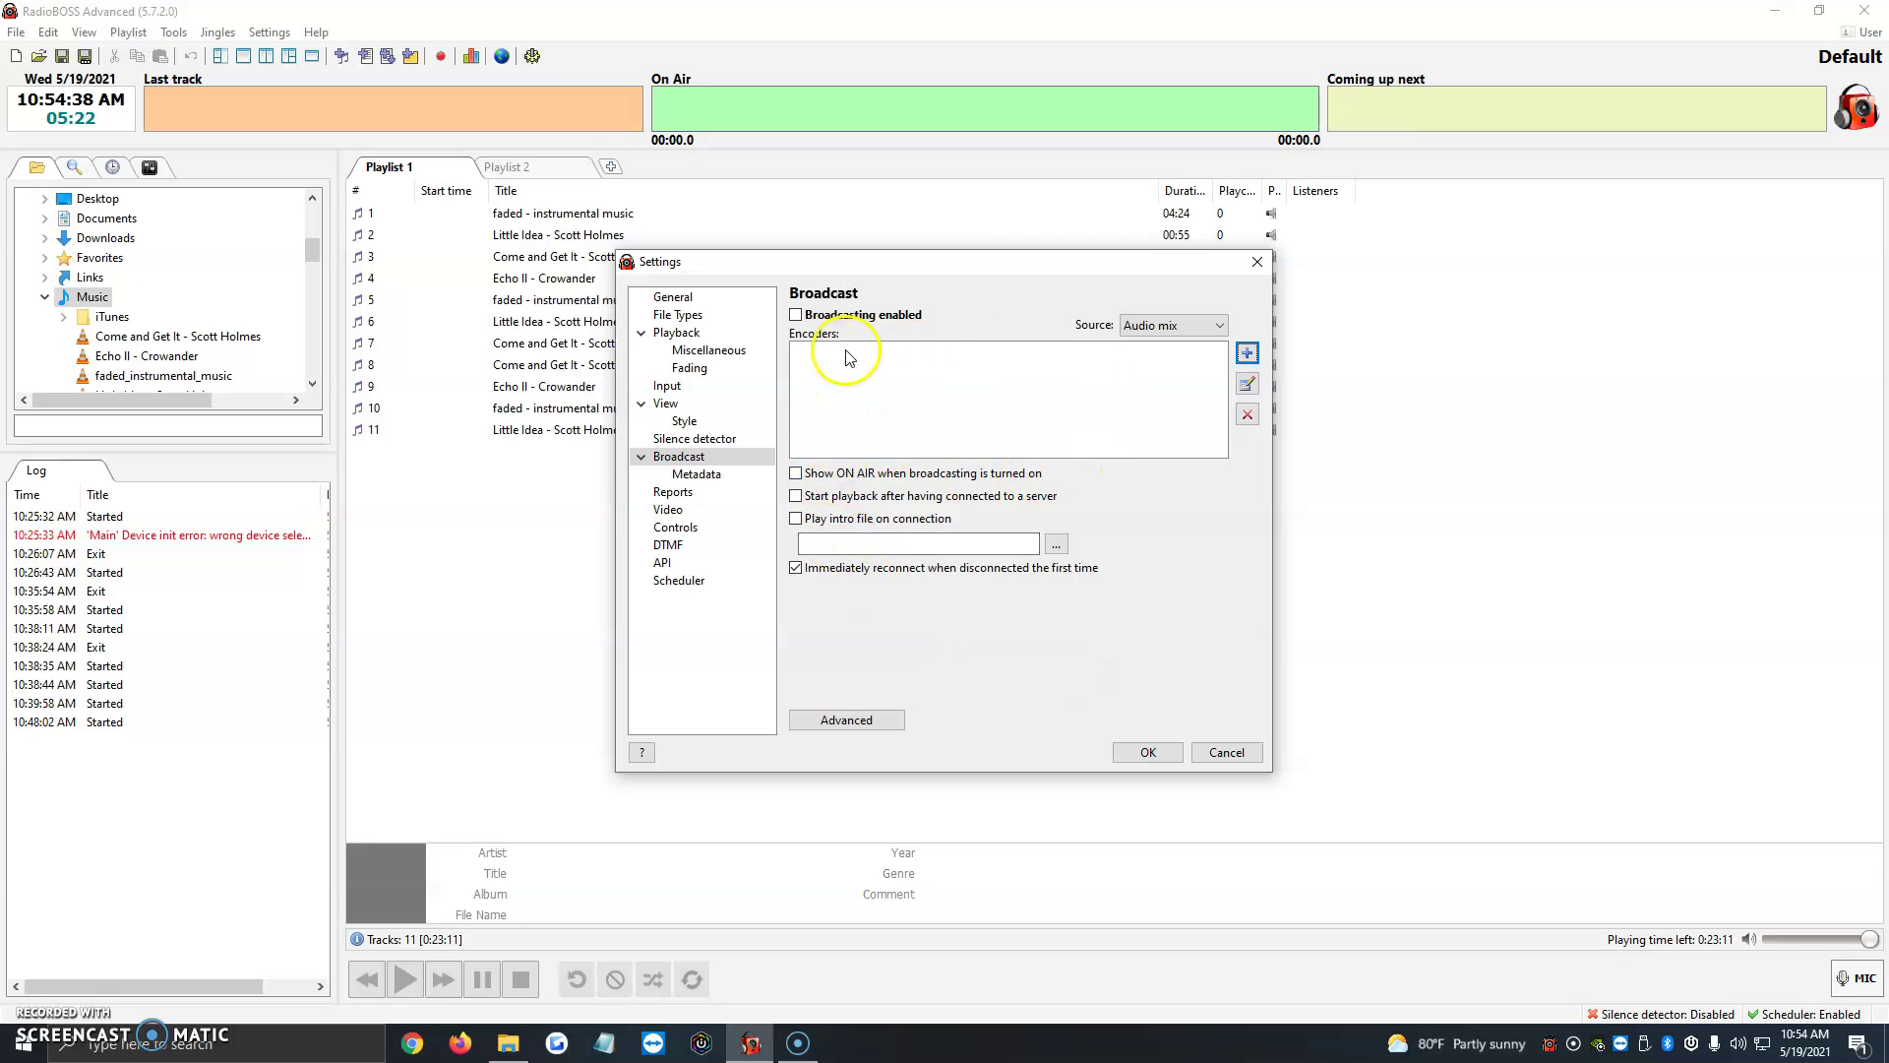
- Tick 'Broadcasting enabled' and 'Show ON AIR when broadcasting is turned on', and save with OK
{"action": "left_click", "coordinate": [797, 314]}
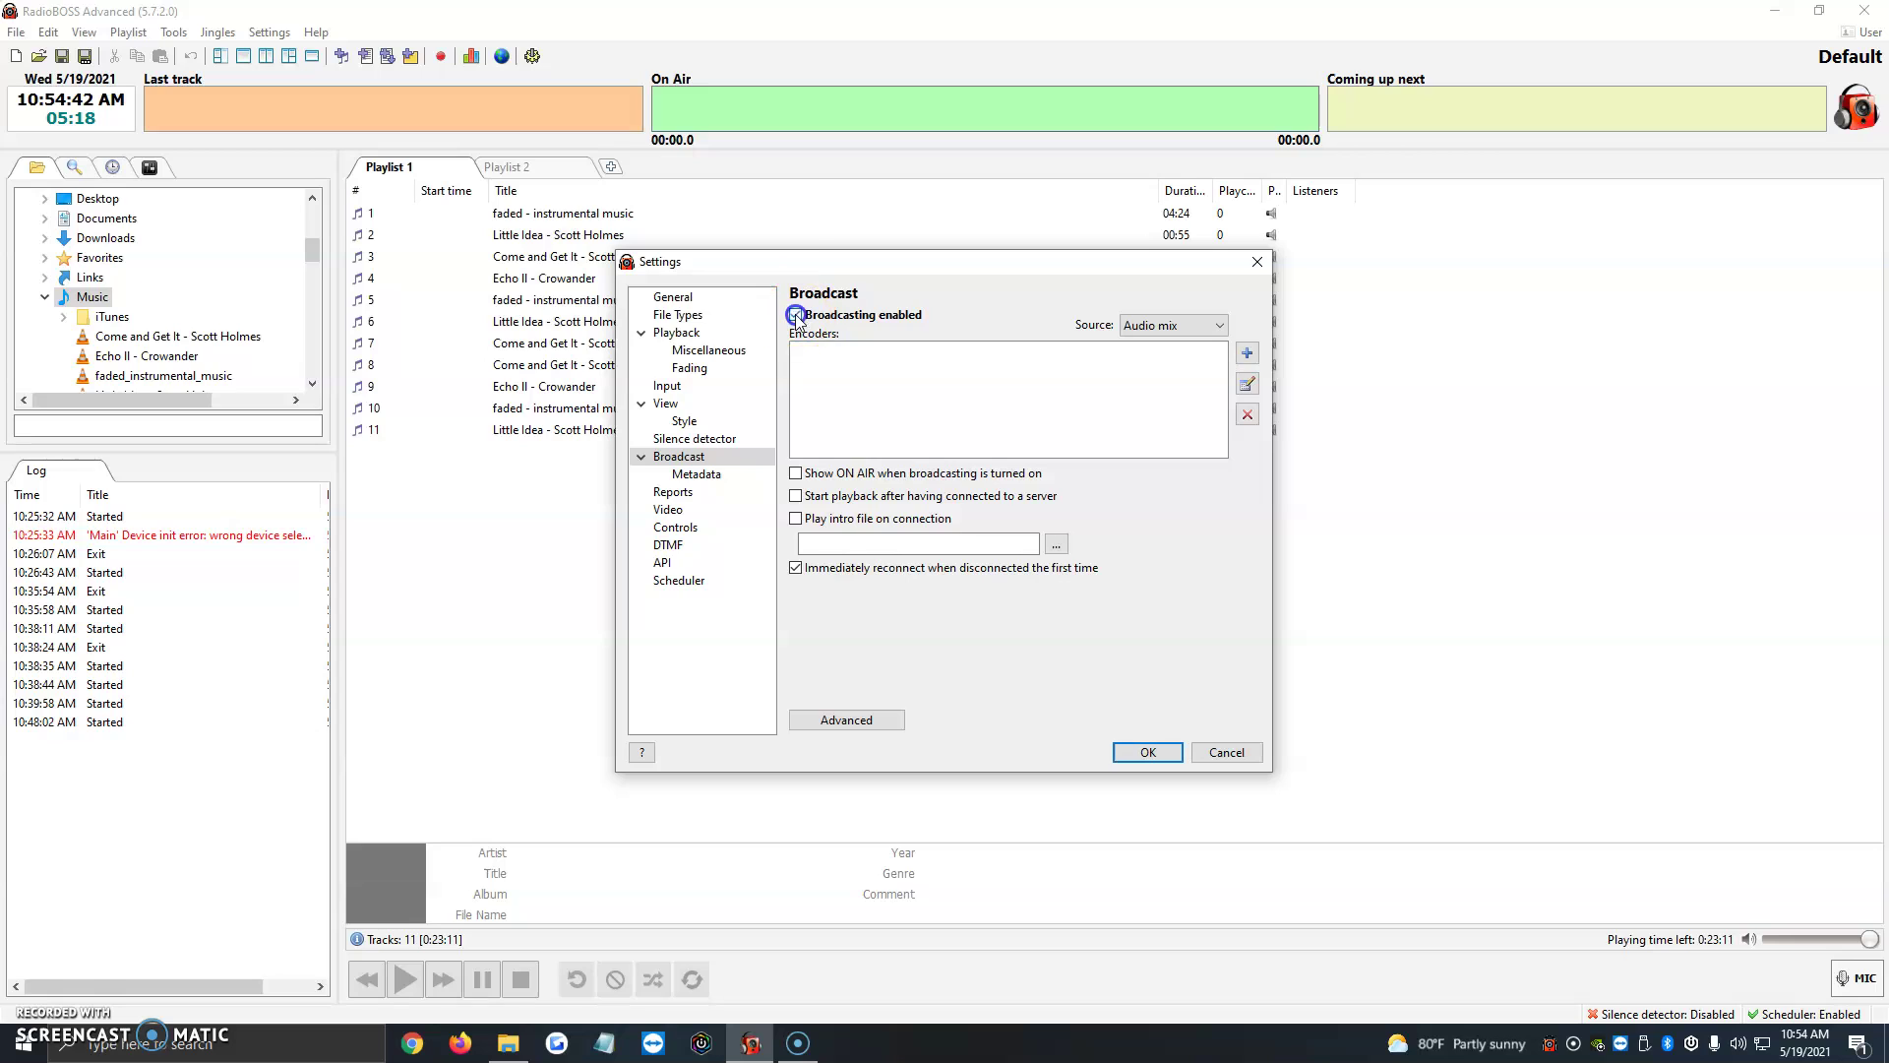
{"action": "left_click", "coordinate": [878, 475]}
{"action": "left_click", "coordinate": [1143, 752]}
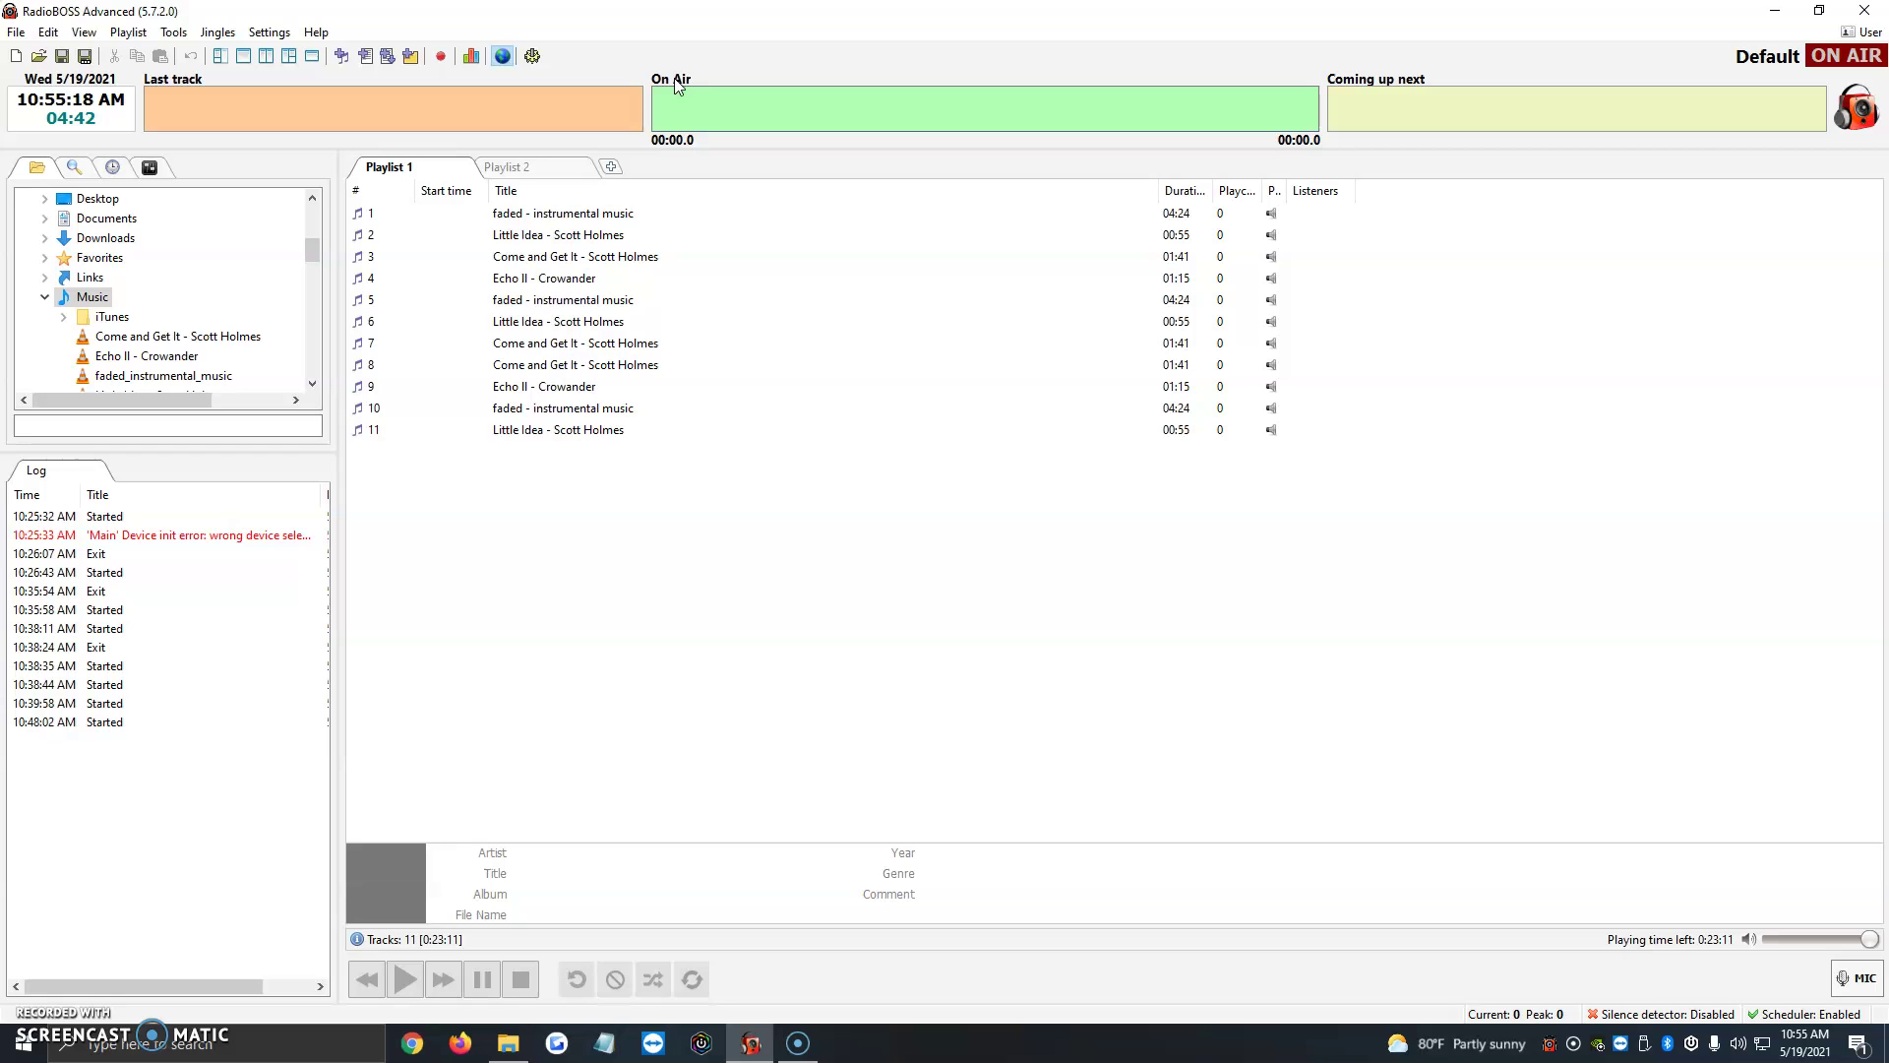
- Open Broadcast > Metadata and review station name RadioBOSS Stream, URL, description and genre Other
{"action": "left_click", "coordinate": [534, 56]}
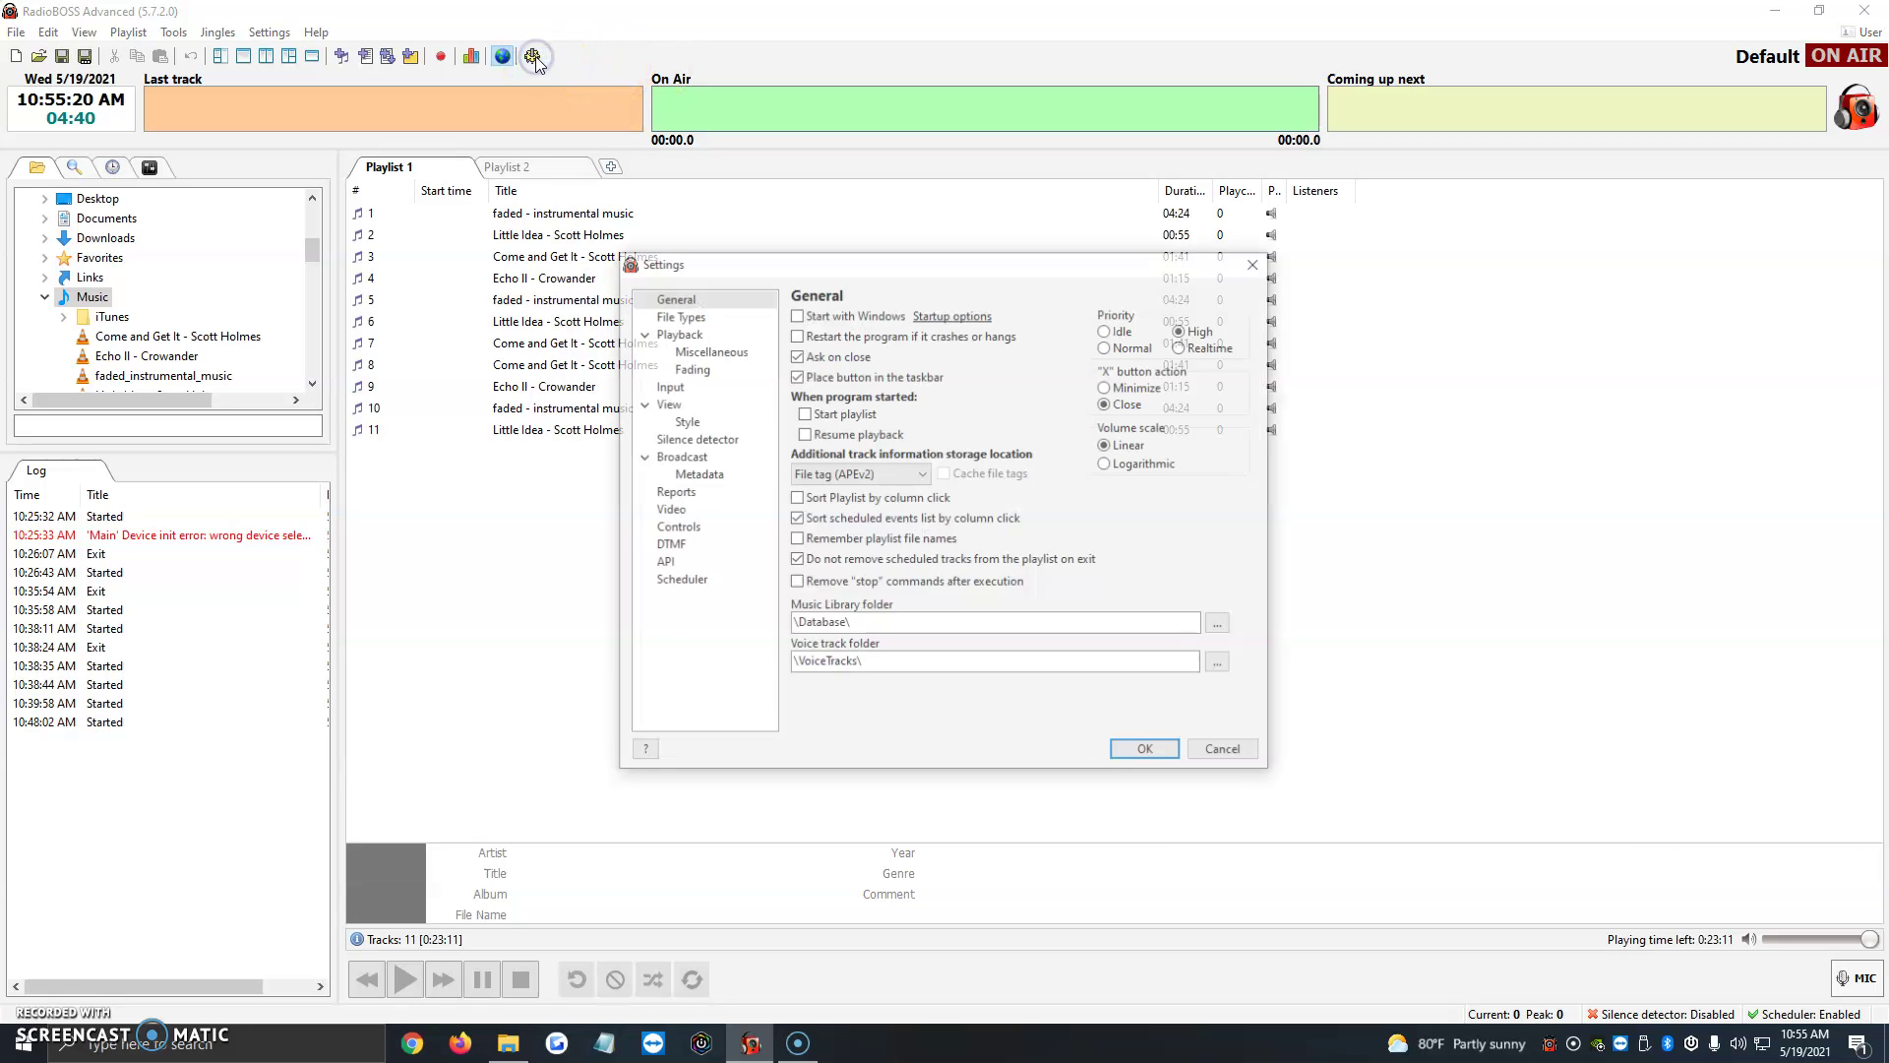
{"action": "left_click", "coordinate": [678, 457]}
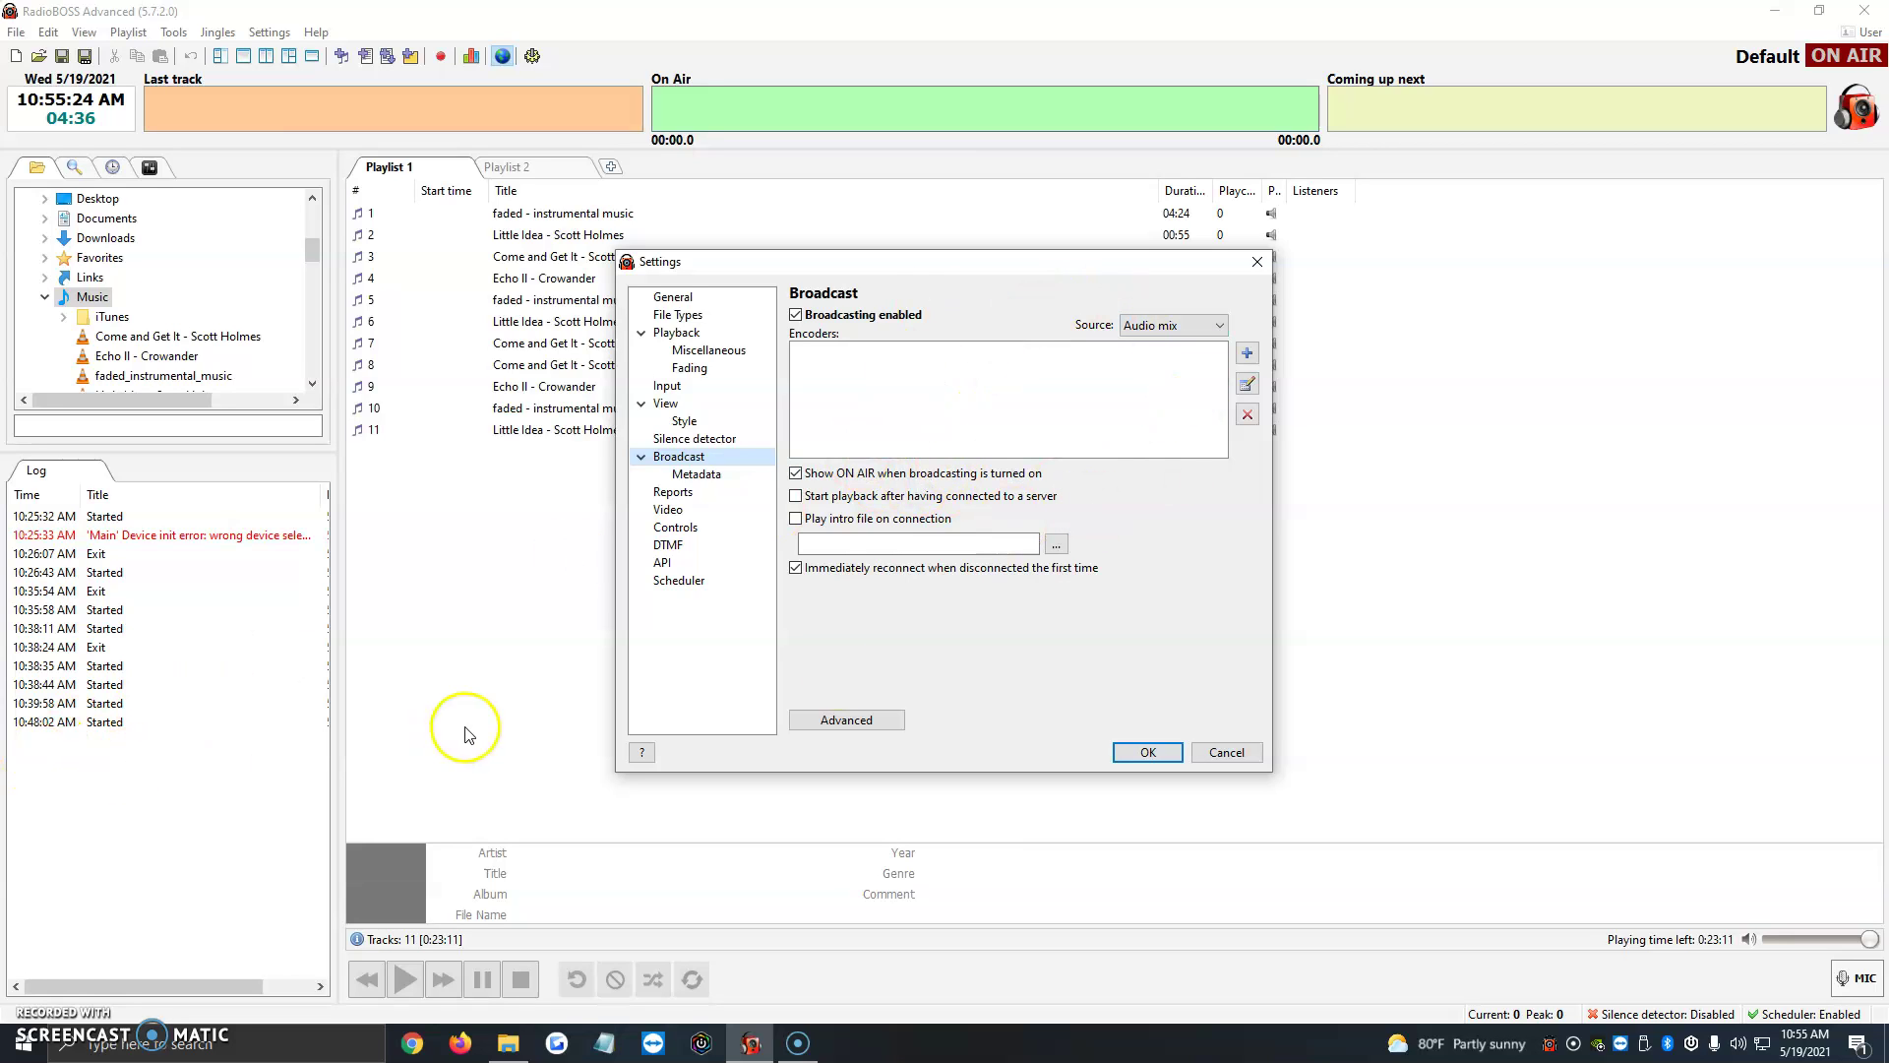
{"action": "left_click", "coordinate": [697, 475]}
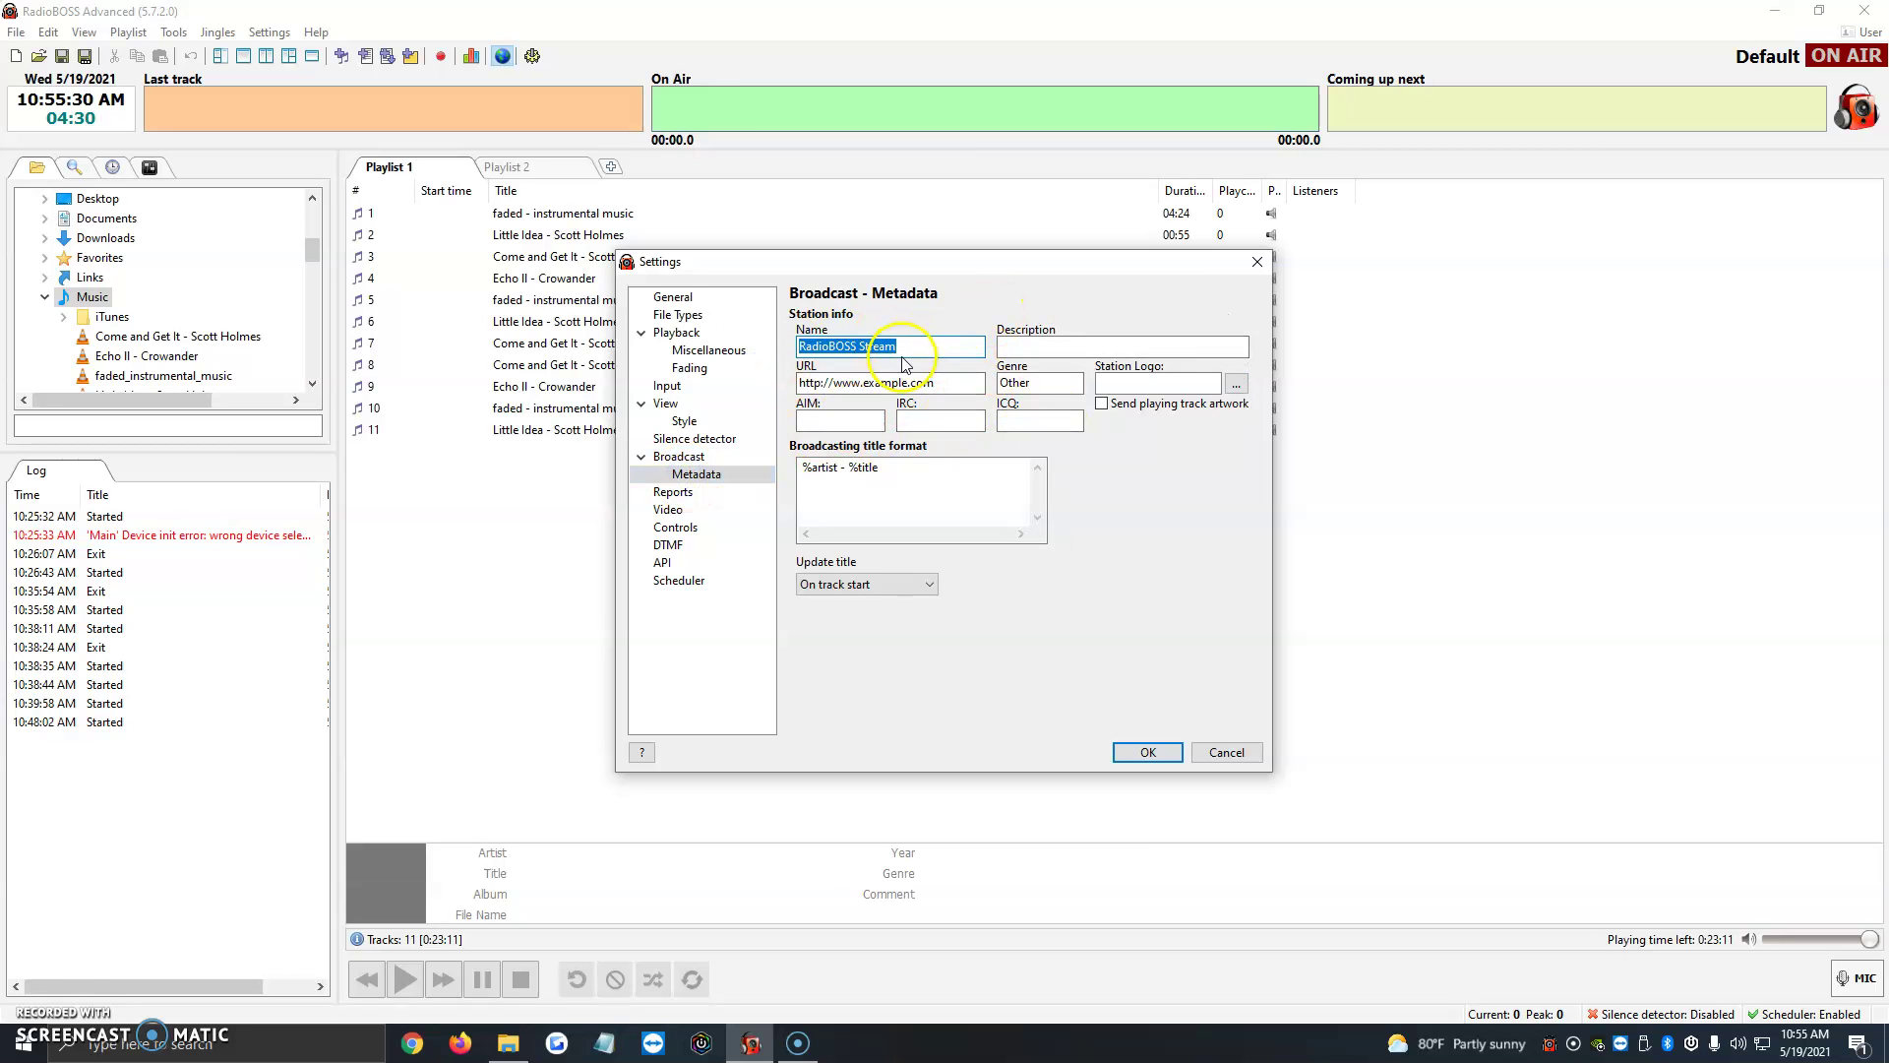
{"action": "key", "text": "Tab"}
{"action": "left_click", "coordinate": [1110, 340]}
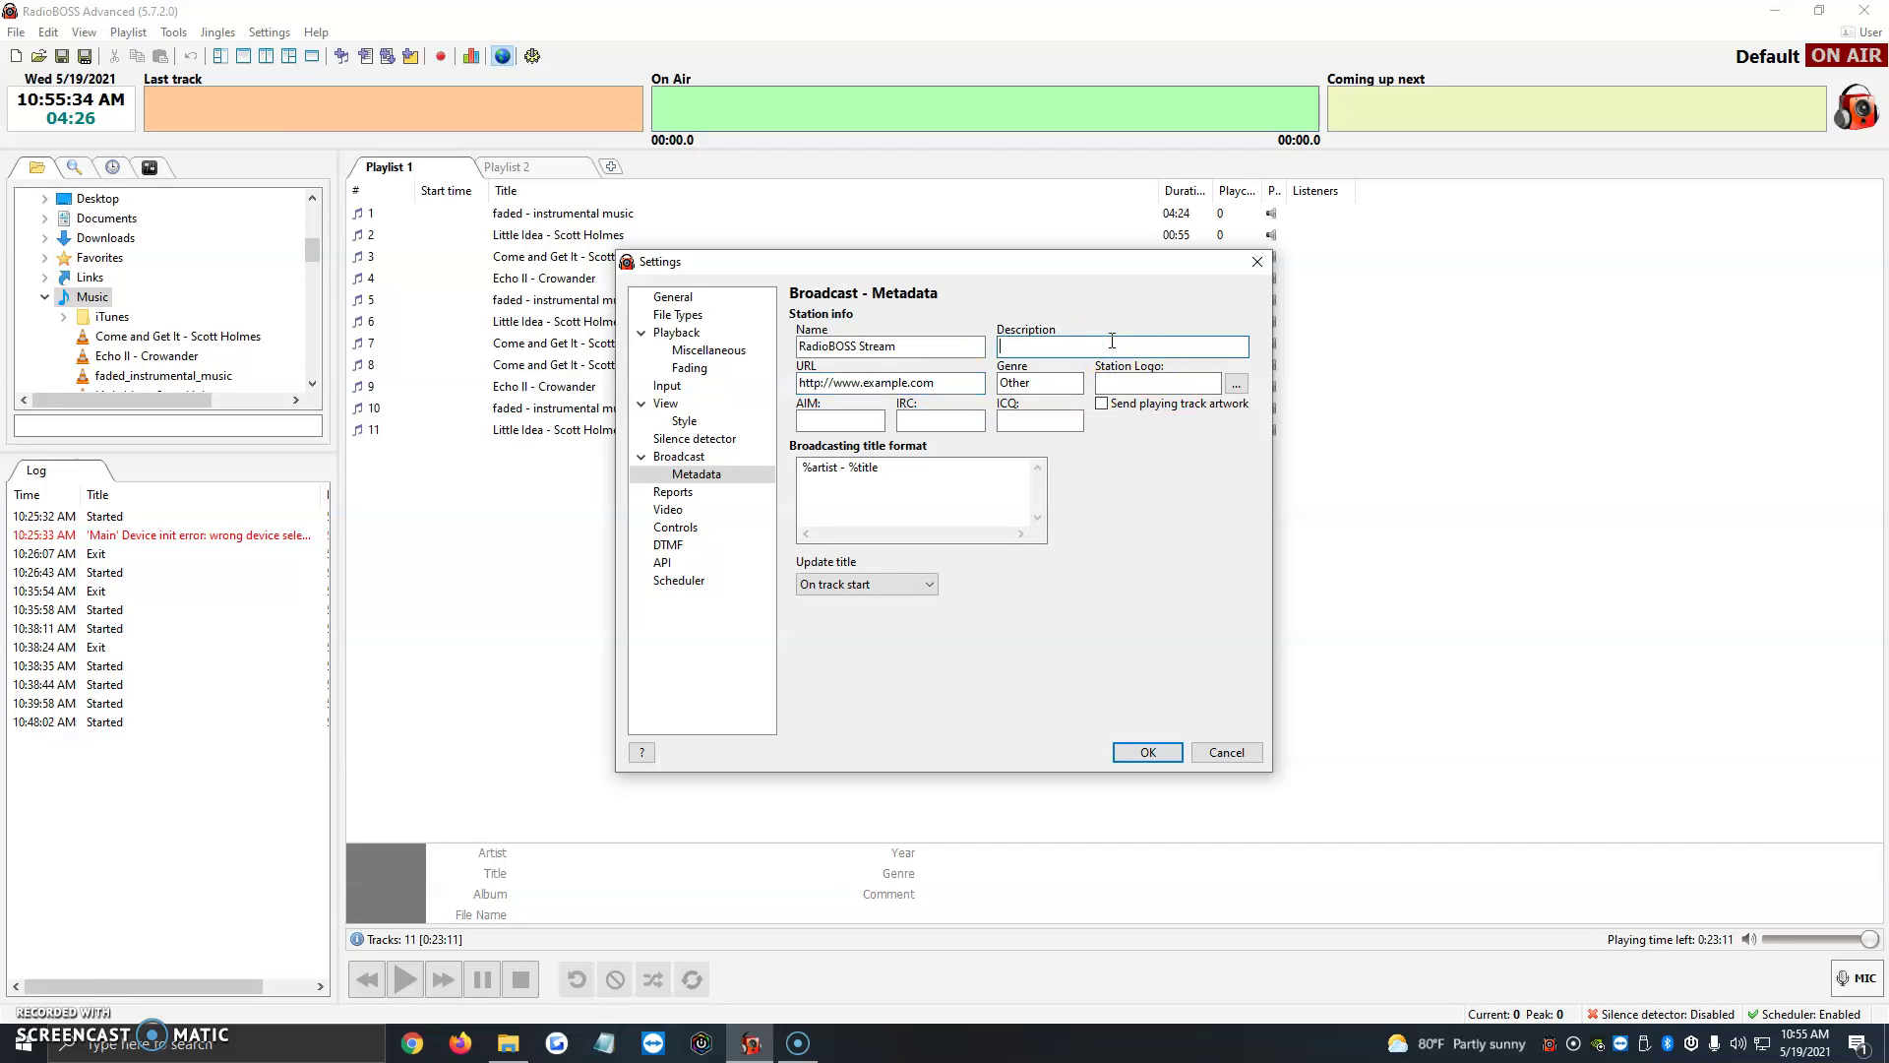
{"action": "left_click", "coordinate": [901, 384]}
{"action": "key", "text": "Tab"}
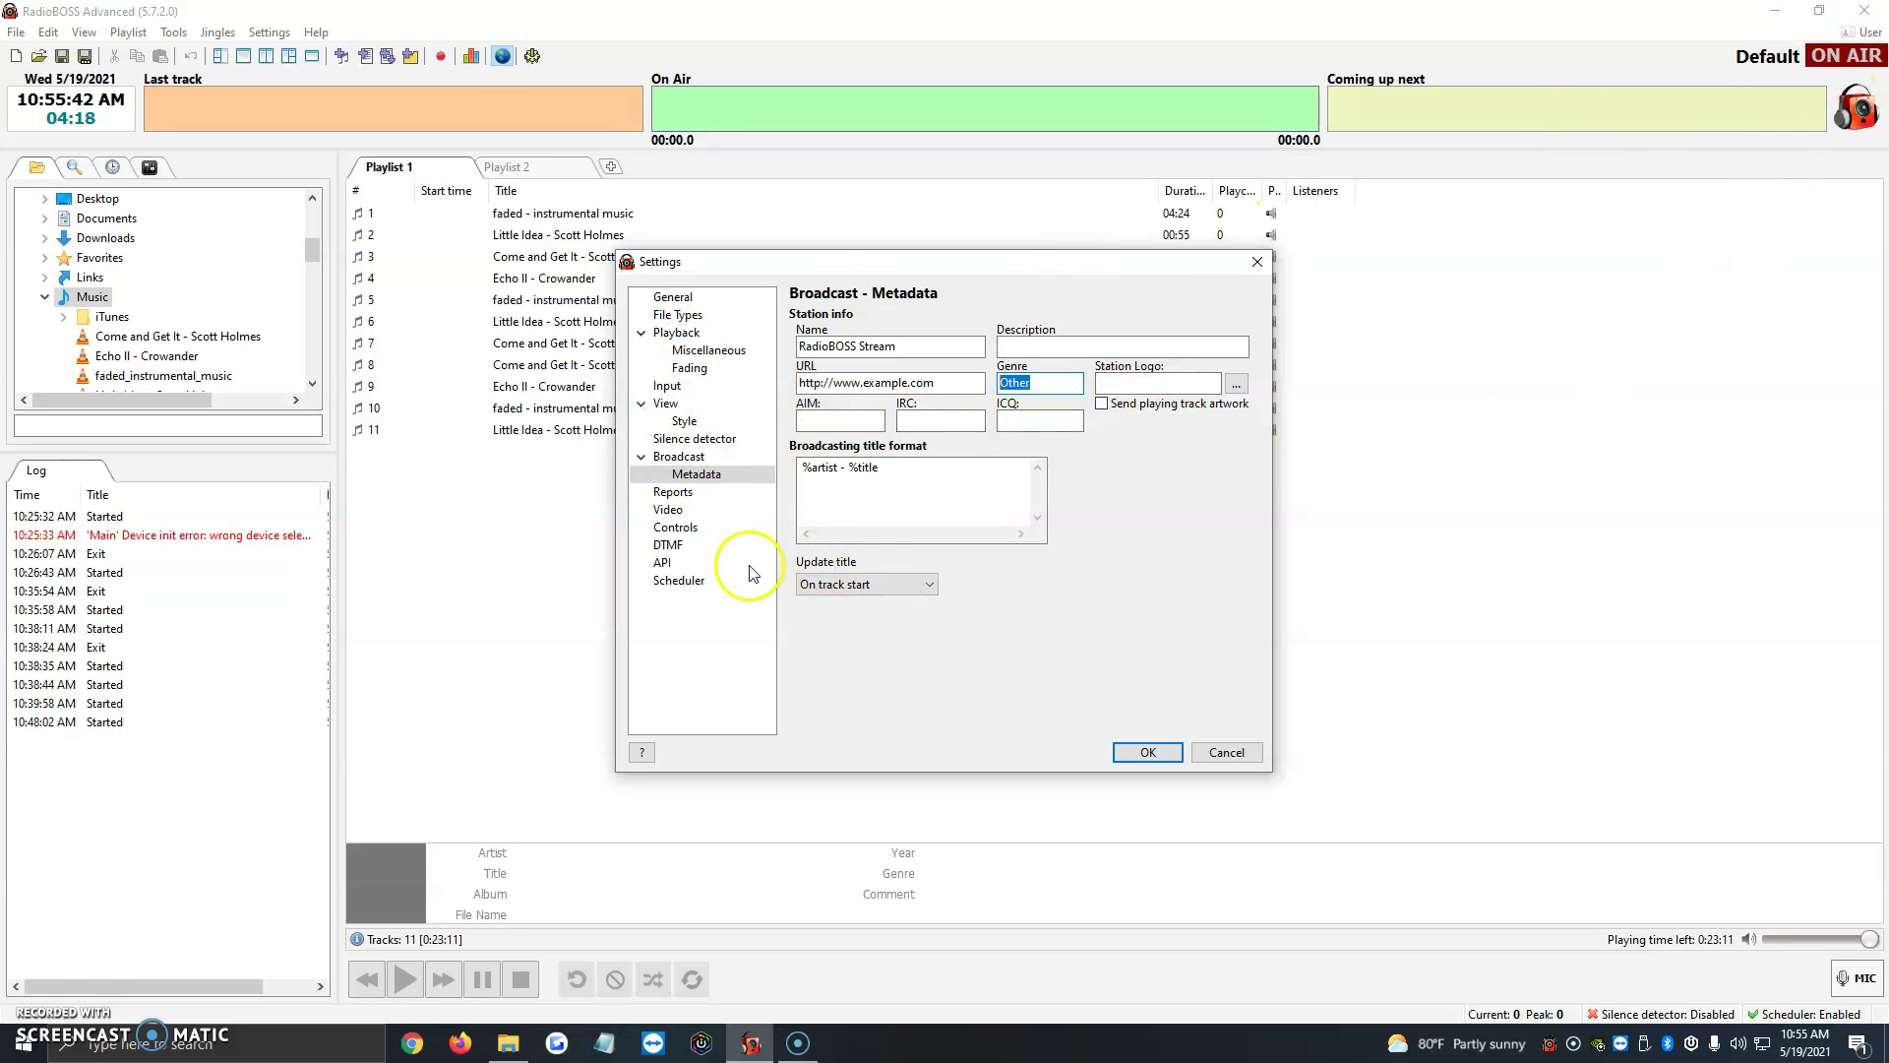
- Close the Settings dialog with OK to return to Playlist 1
{"action": "left_click", "coordinate": [1144, 755]}
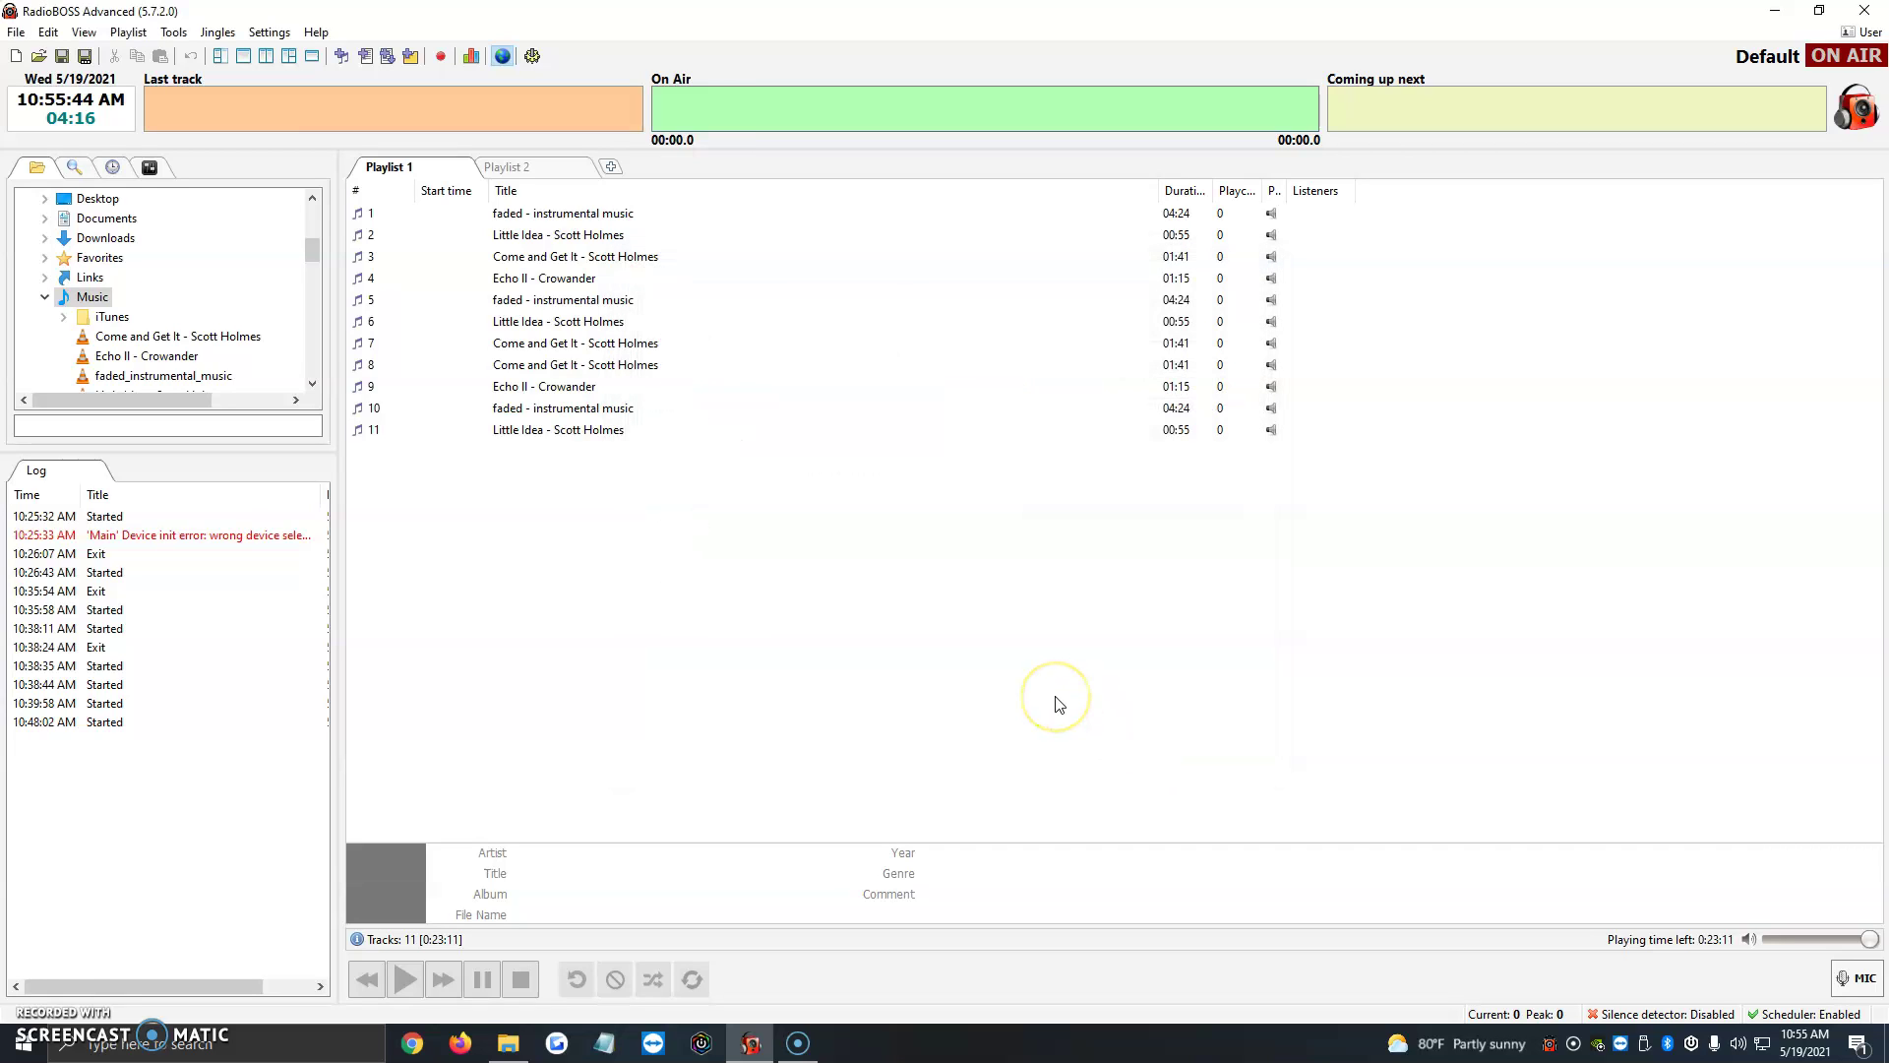